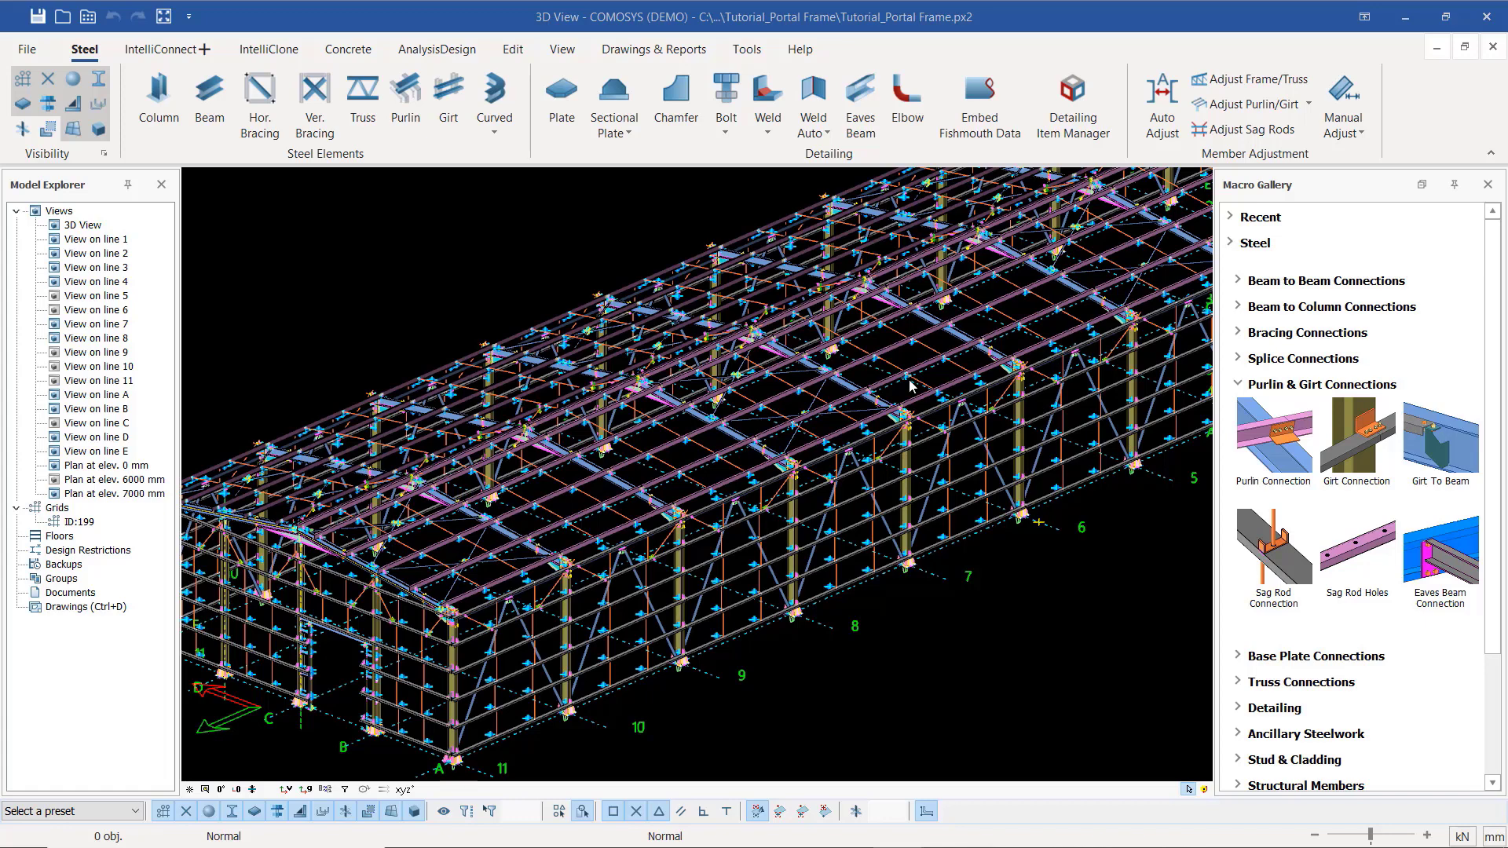
Step: Look over the complete portal frame model and the purlins, girts and columns along one side wall up close
{"action": "scroll", "coordinate": [540, 537], "scroll_direction": "down", "scroll_amount": 4}
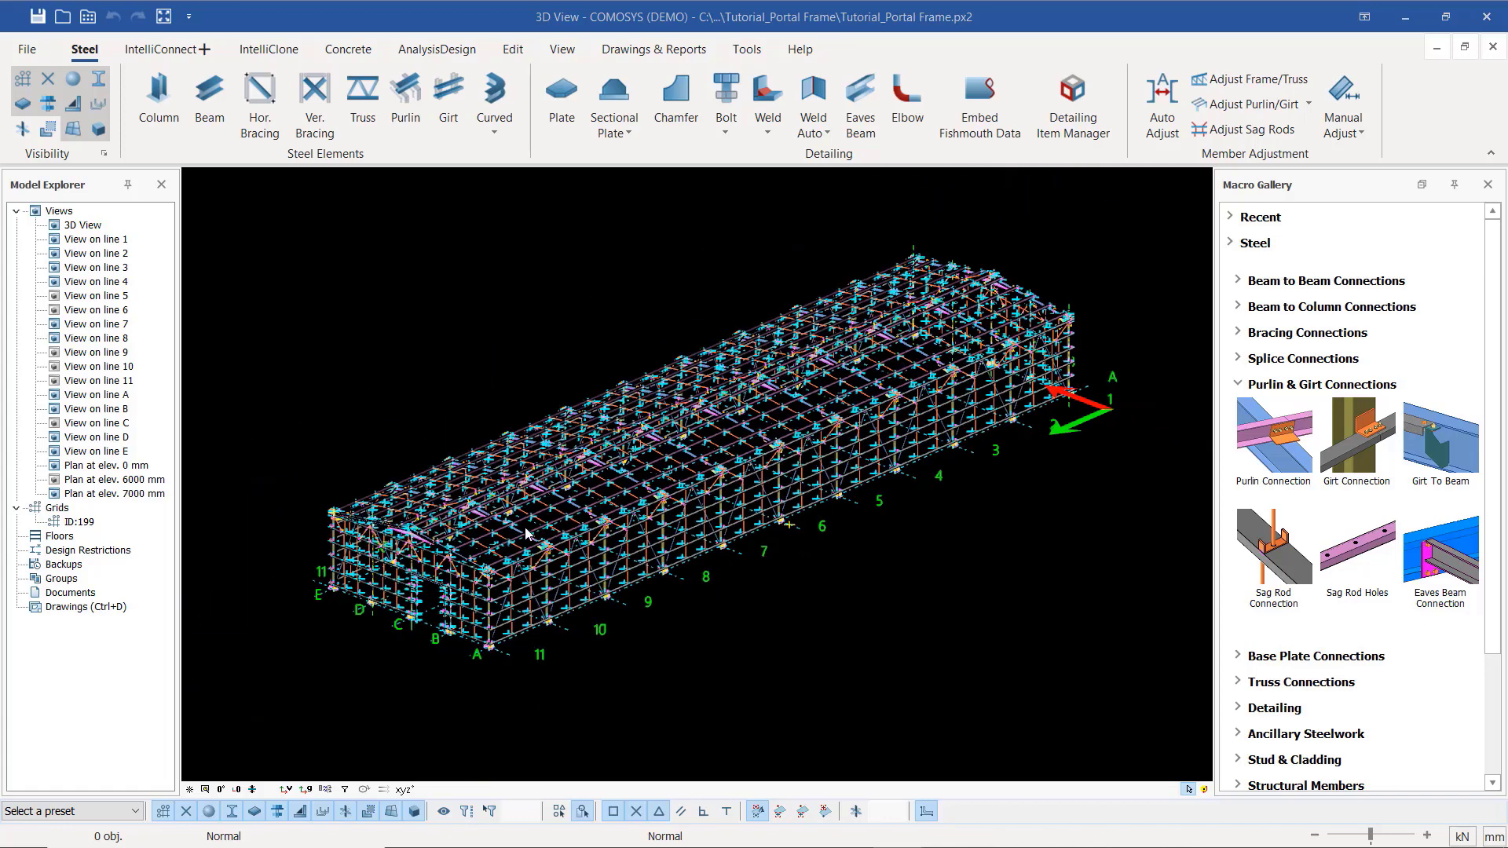
{"action": "scroll", "coordinate": [588, 521], "scroll_direction": "up", "scroll_amount": 2}
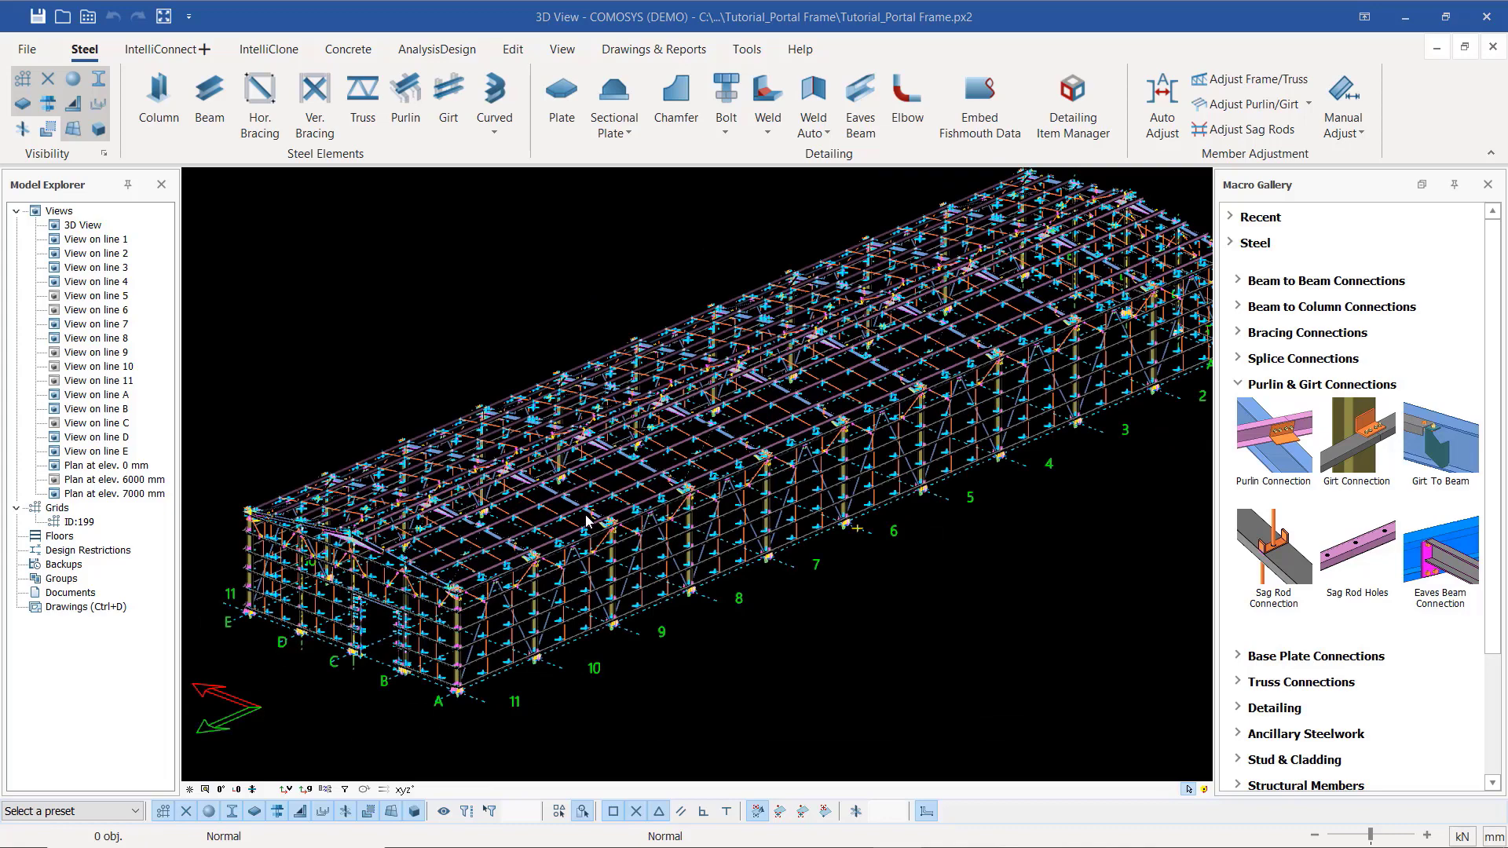
{"action": "scroll", "coordinate": [588, 521], "scroll_direction": "down", "scroll_amount": 2}
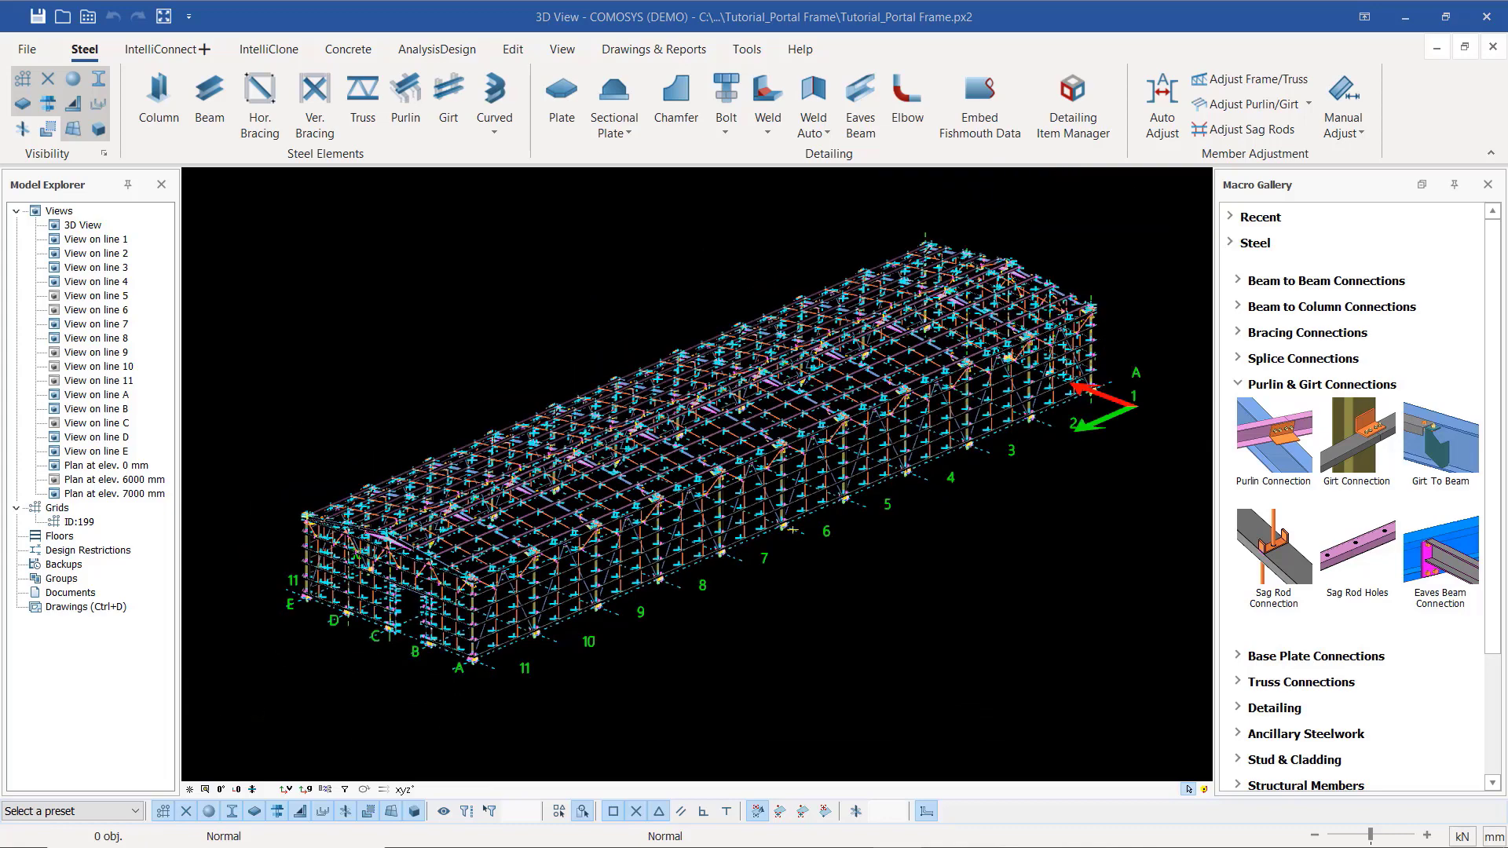
{"action": "scroll", "coordinate": [640, 517], "scroll_direction": "up", "scroll_amount": 4}
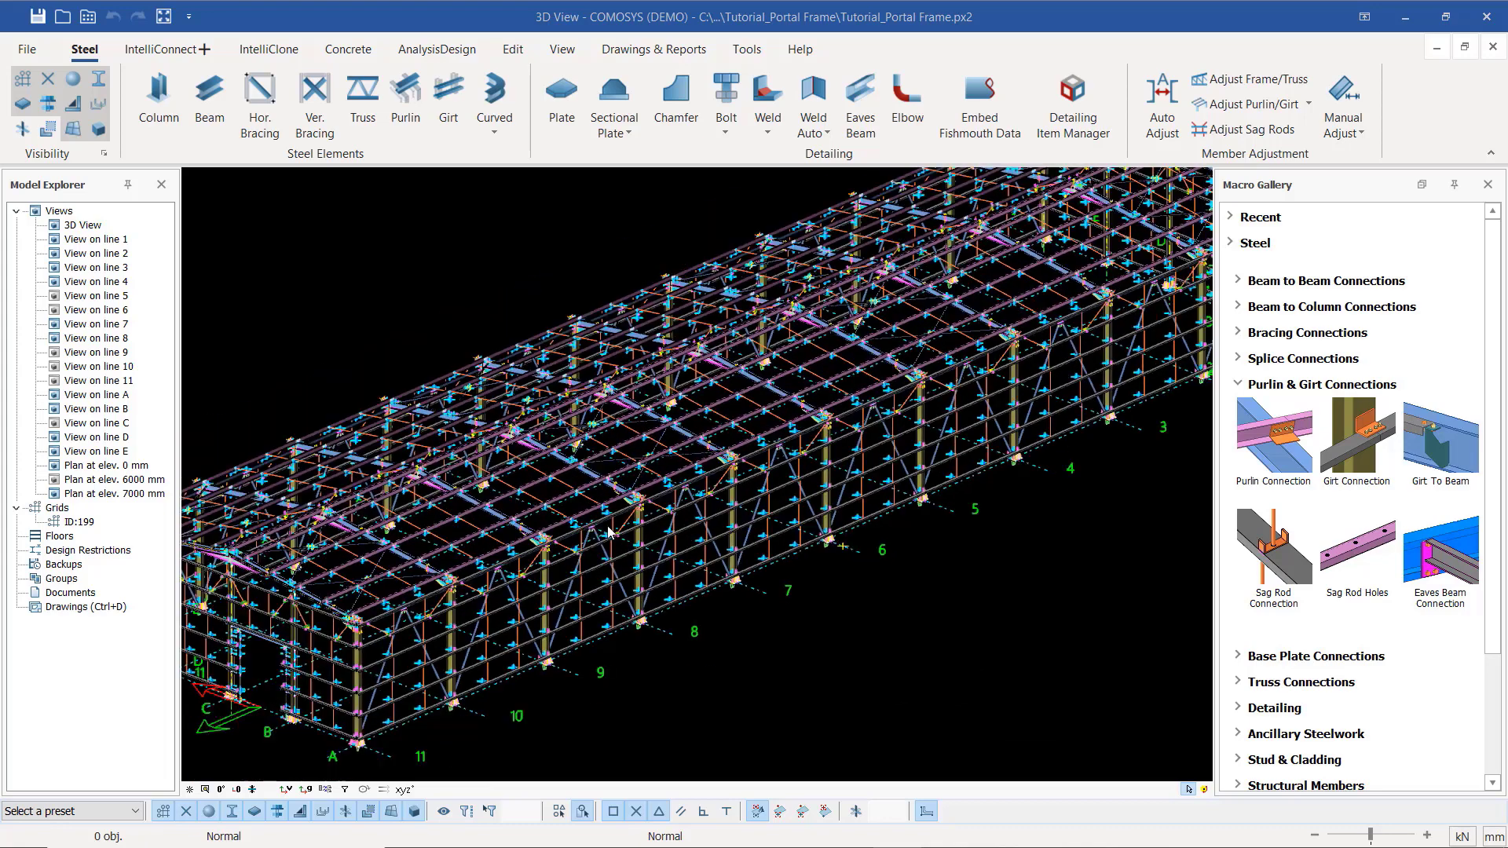
{"action": "scroll", "coordinate": [628, 522], "scroll_direction": "down", "scroll_amount": 1}
{"action": "scroll", "coordinate": [588, 530], "scroll_direction": "down", "scroll_amount": 3}
{"action": "scroll", "coordinate": [591, 550], "scroll_direction": "up", "scroll_amount": 6}
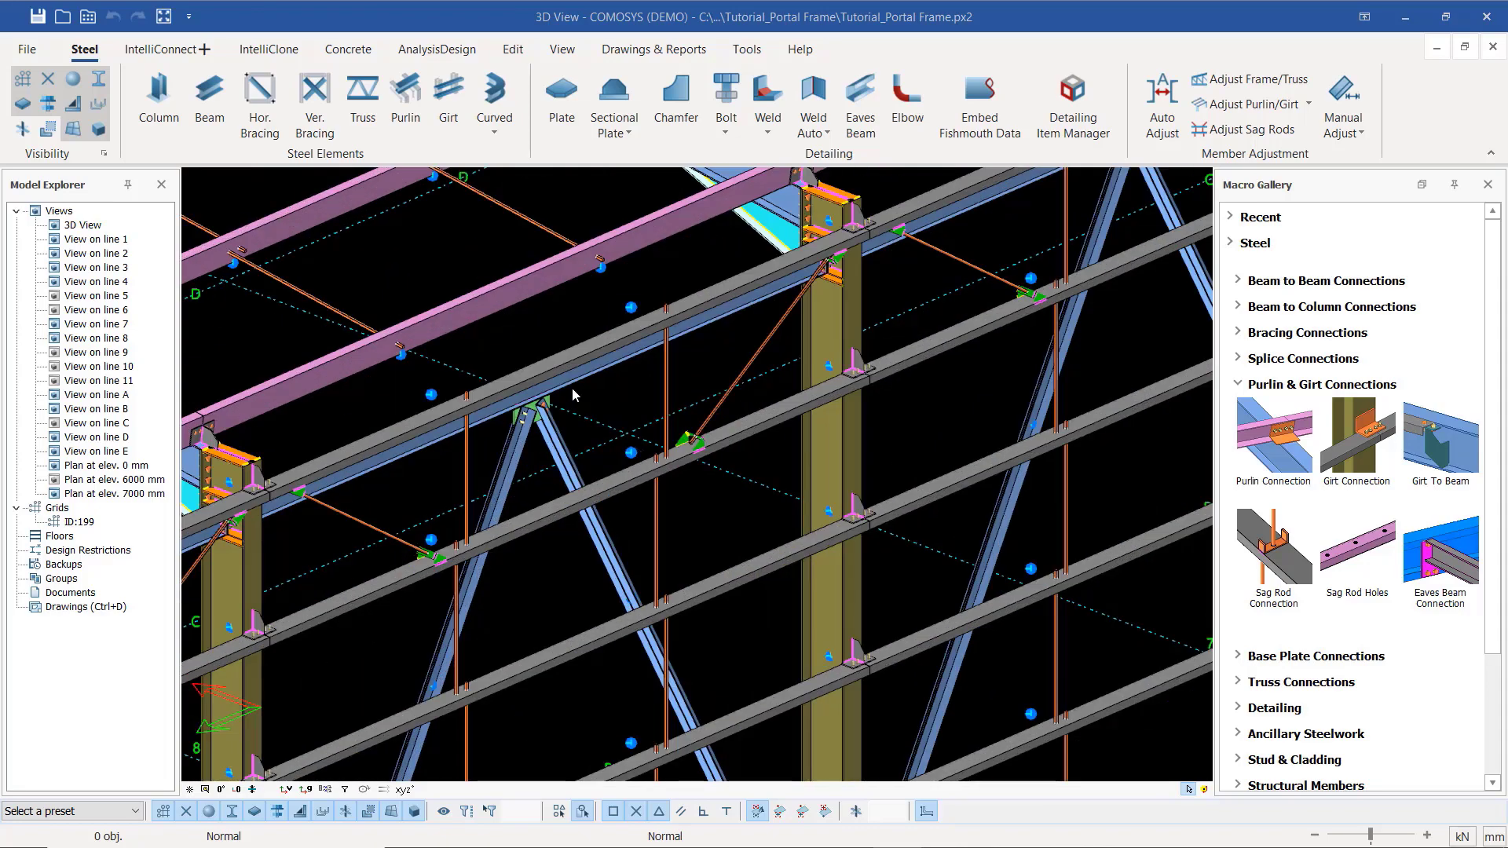
{"action": "scroll", "coordinate": [448, 292], "scroll_direction": "up", "scroll_amount": 2}
Step: Review the edge roof purlin's geometry and detailing definitions, including its part and assembly numbering prefixes
{"action": "double_click", "coordinate": [539, 314]}
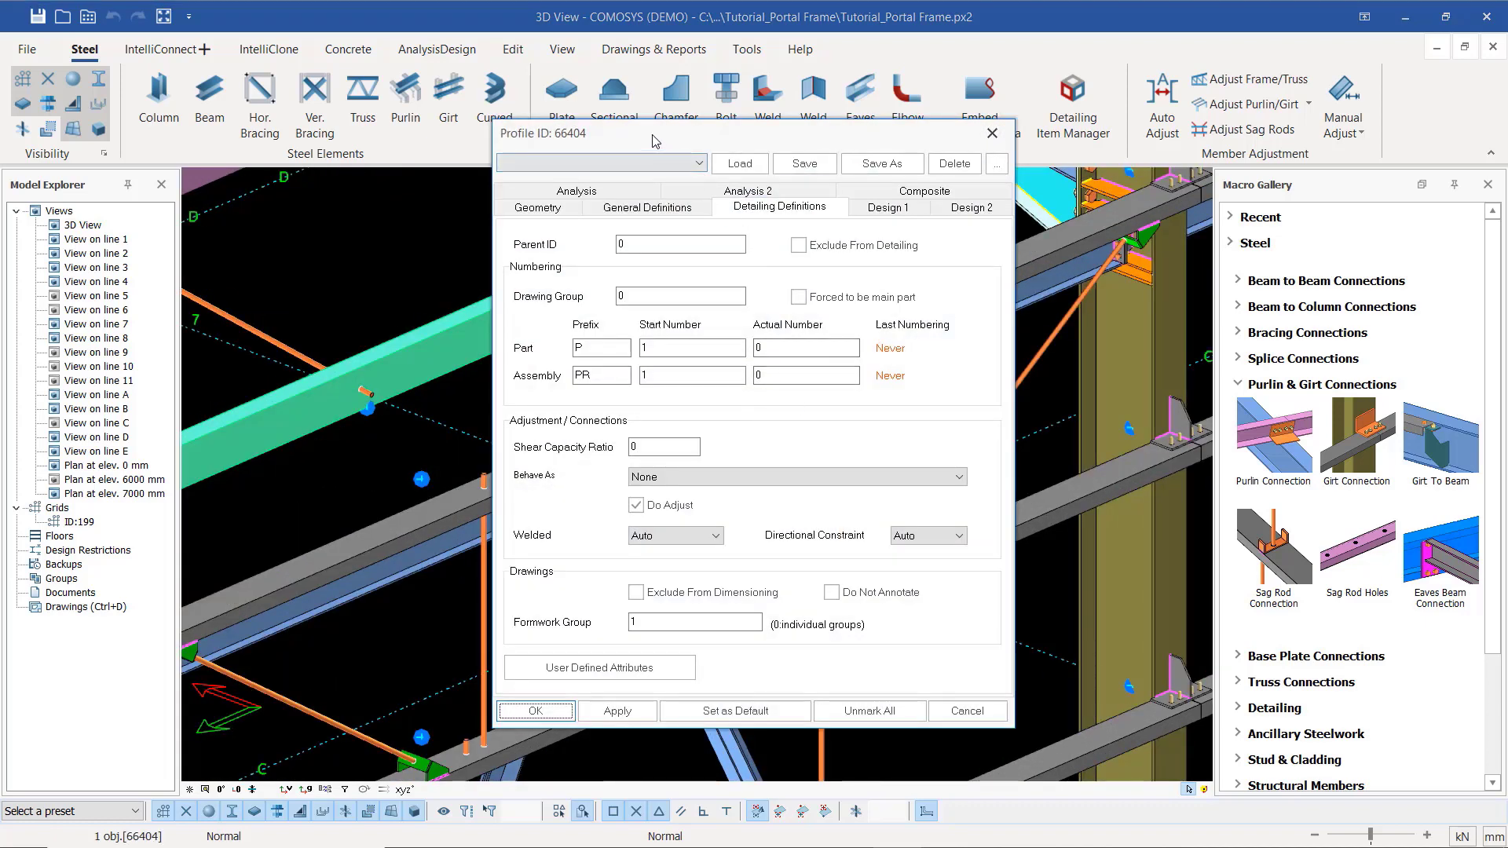
{"action": "left_click_drag", "start_coordinate": [656, 137], "coordinate": [1002, 136]}
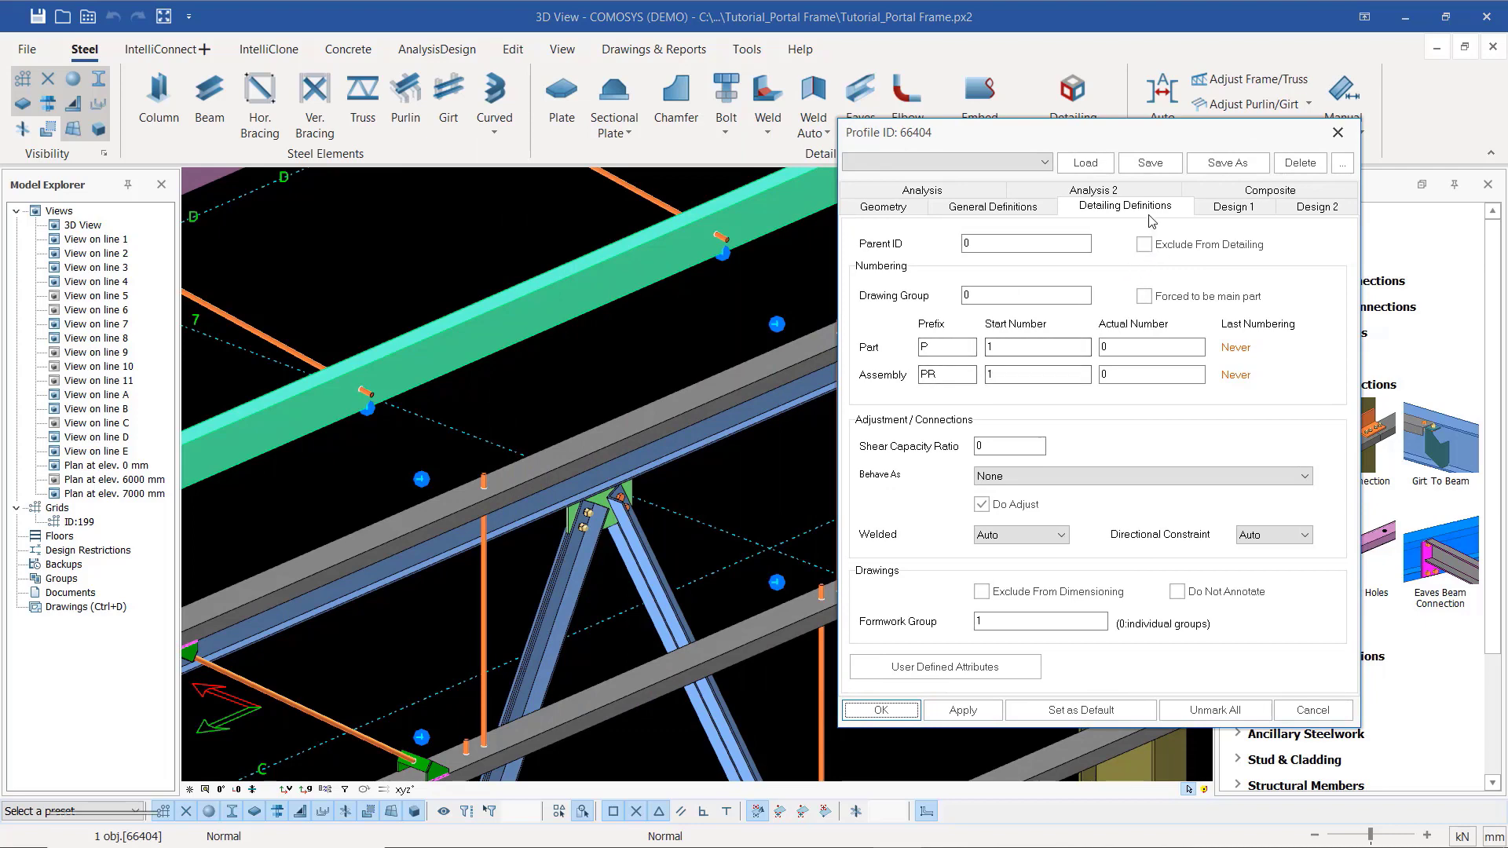
{"action": "left_click", "coordinate": [993, 207]}
{"action": "left_click", "coordinate": [883, 206]}
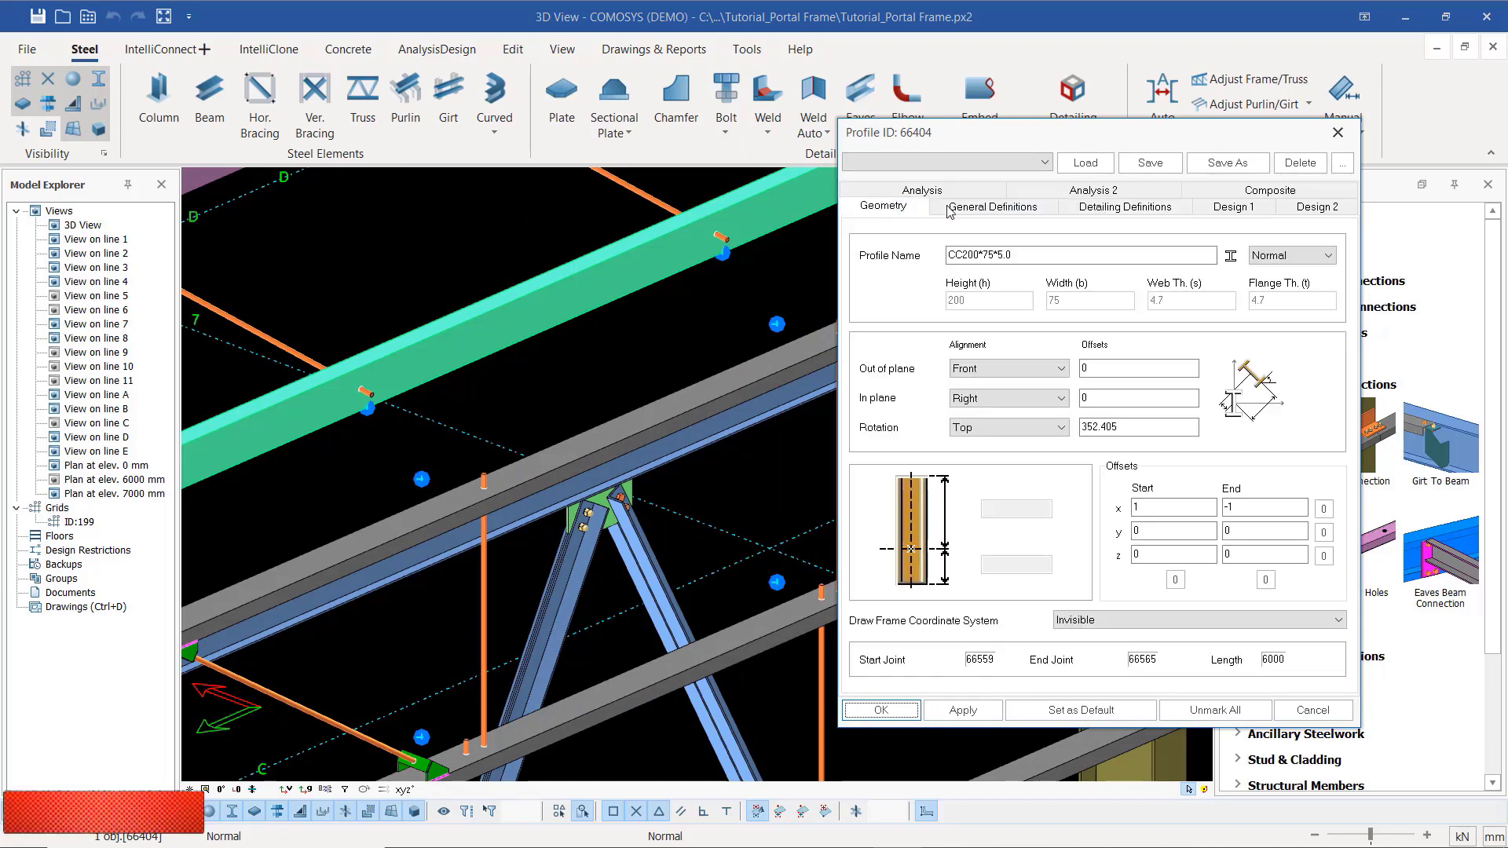
{"action": "left_click", "coordinate": [1138, 210]}
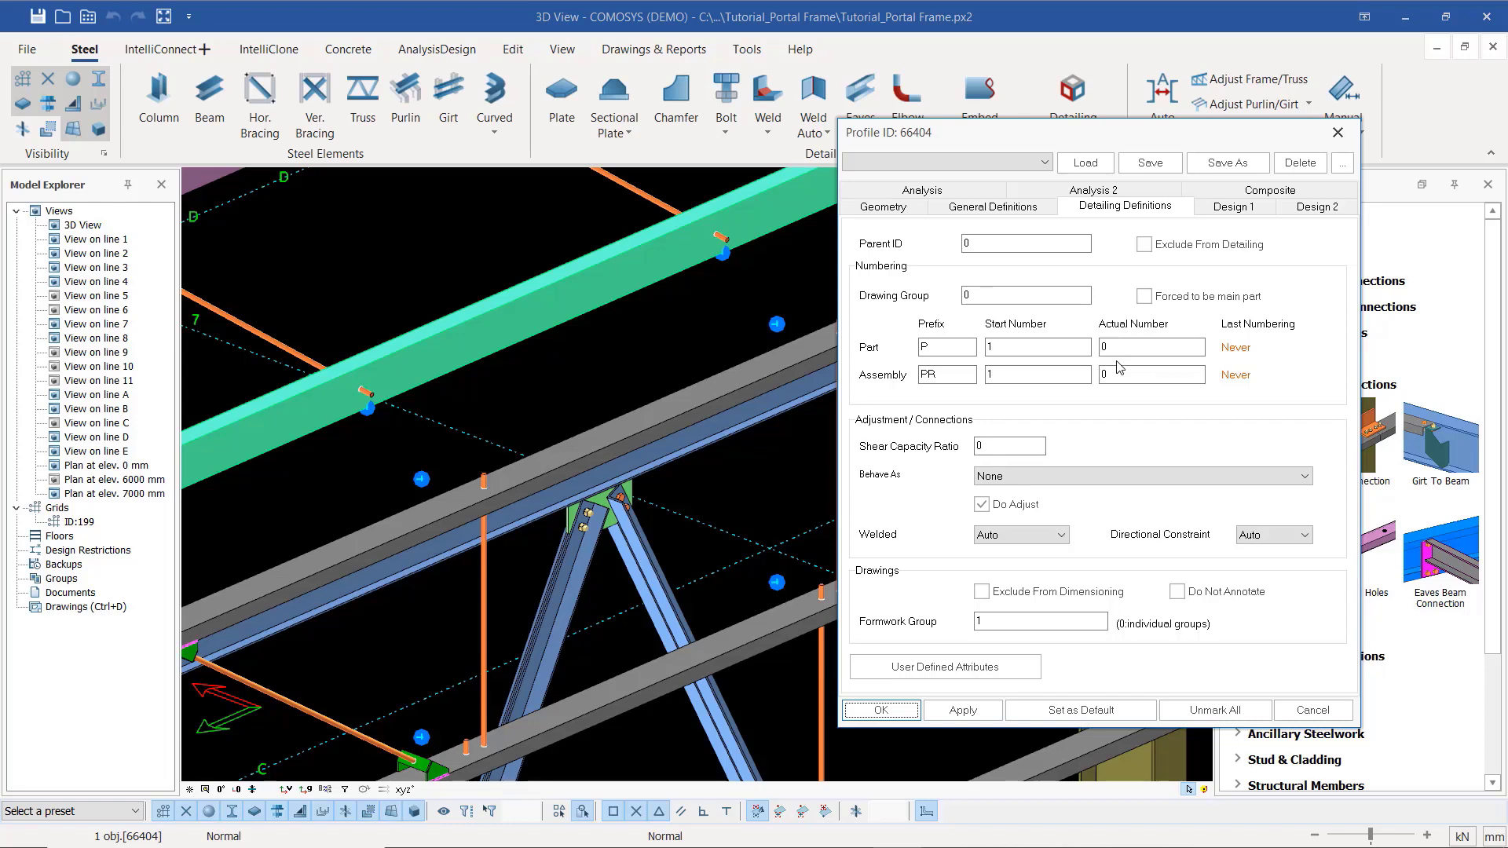
{"action": "left_click", "coordinate": [1338, 132]}
Step: Check the part and assembly prefixes in the detailing definitions of the side-wall column on grid line 8
{"action": "scroll", "coordinate": [847, 359], "scroll_direction": "down", "scroll_amount": 2}
{"action": "scroll", "coordinate": [1058, 492], "scroll_direction": "up", "scroll_amount": 3}
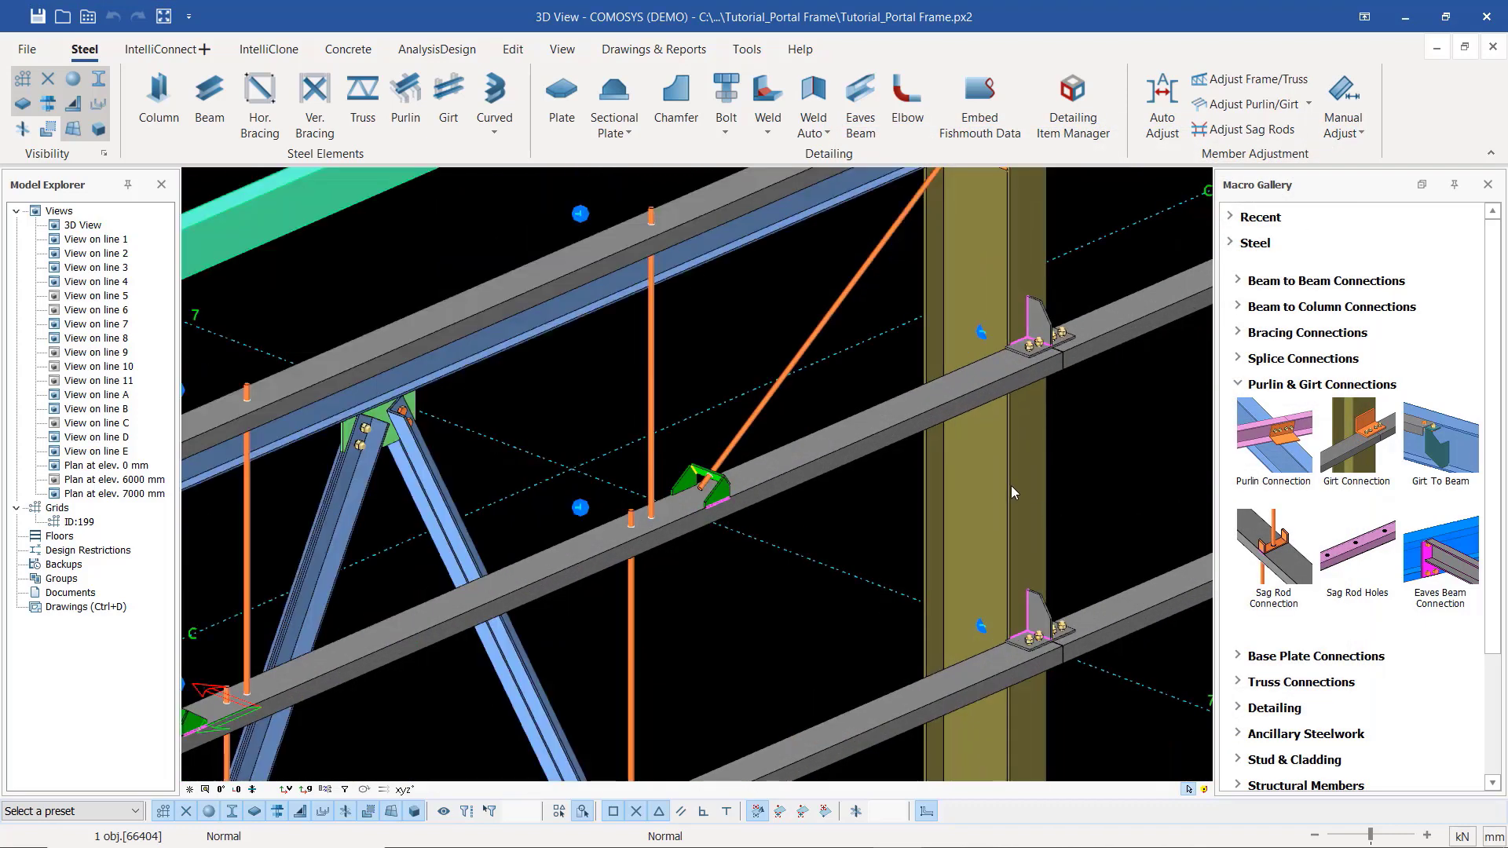
{"action": "left_click", "coordinate": [1011, 486]}
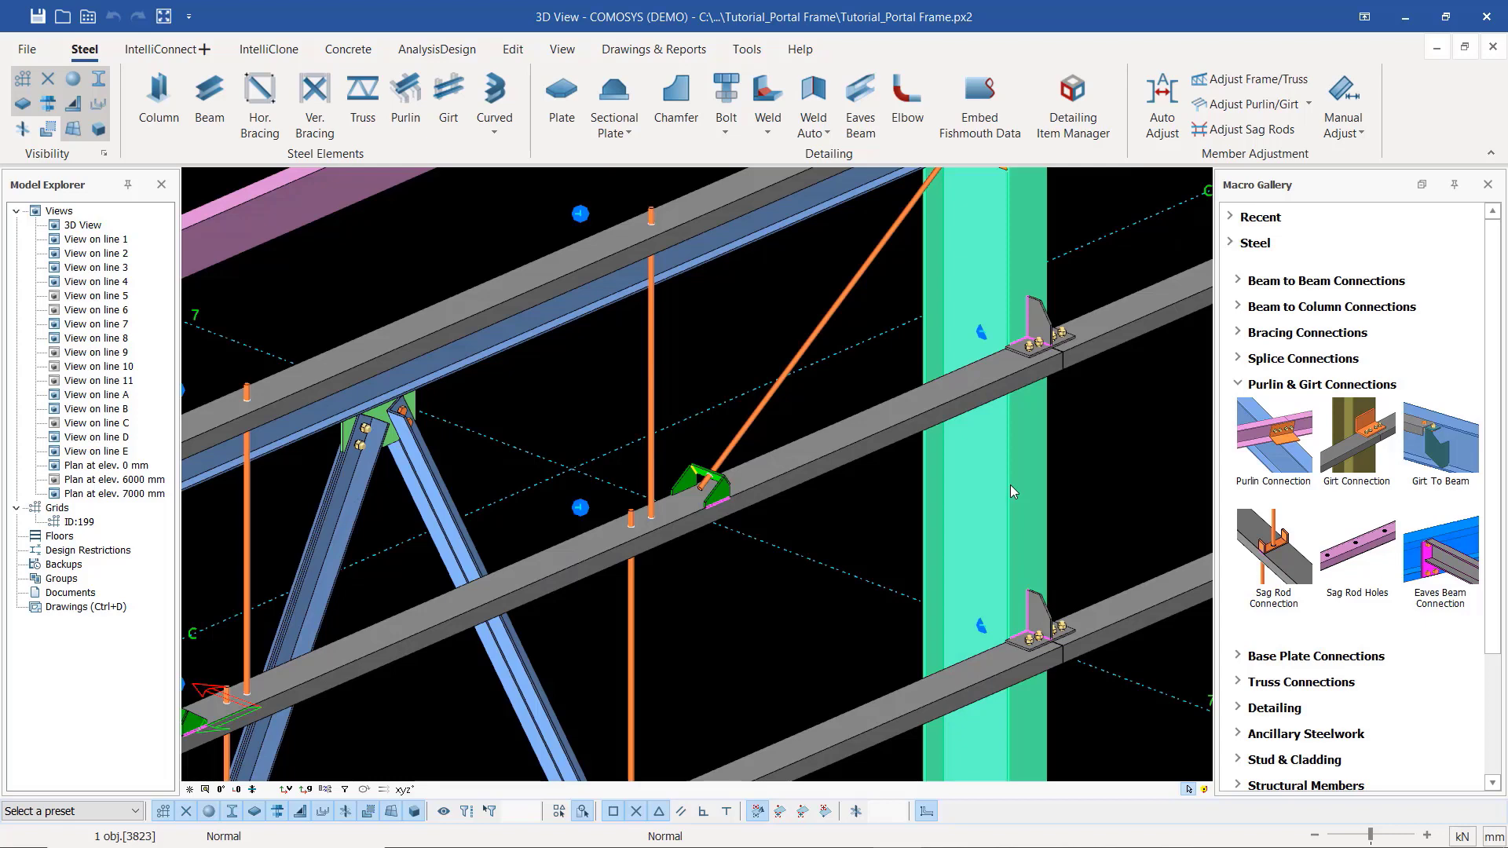
{"action": "double_click", "coordinate": [1011, 485]}
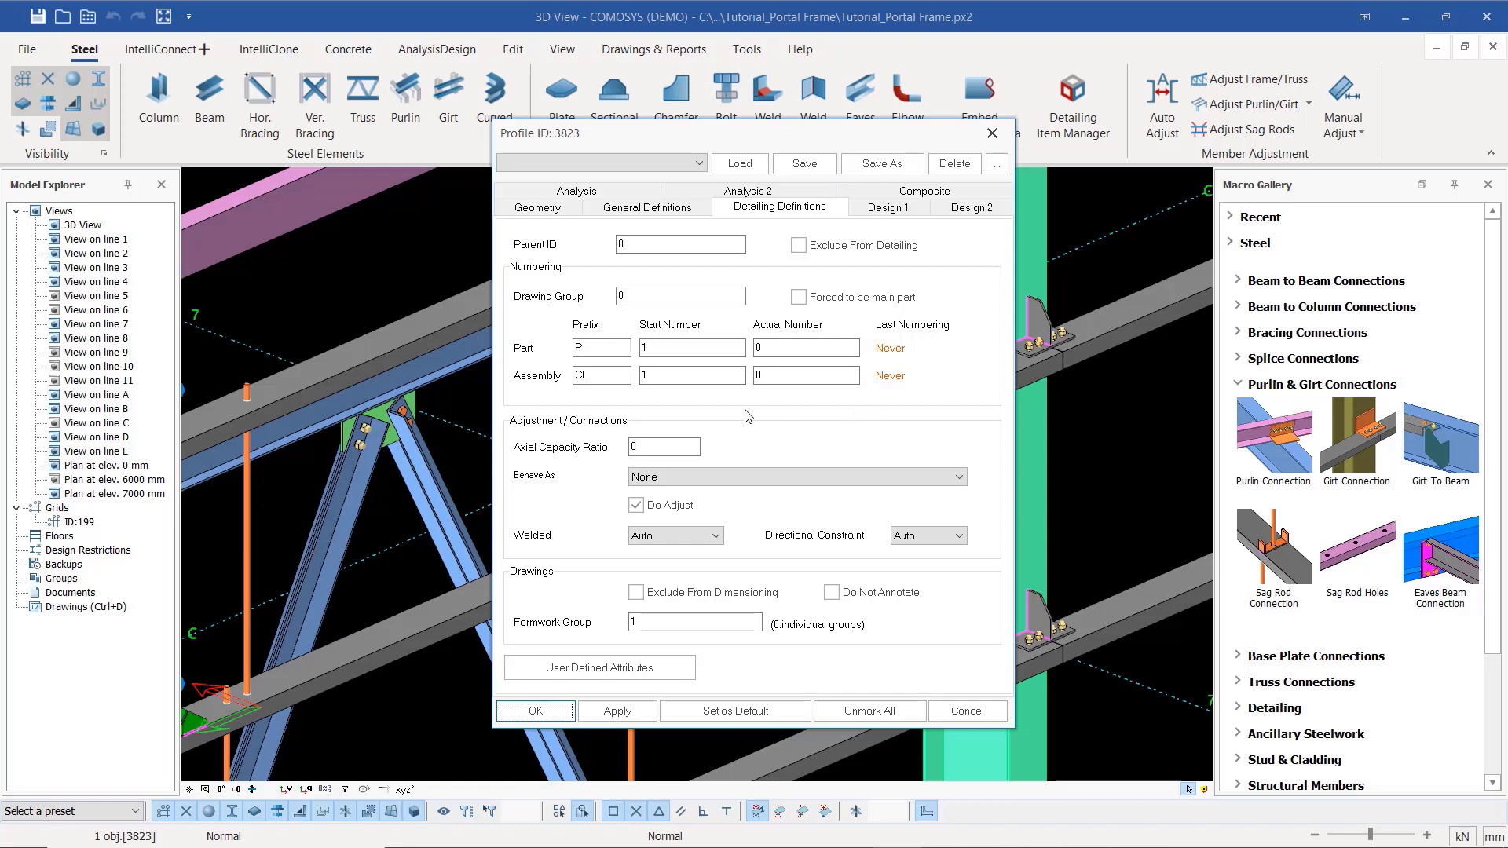
{"action": "left_click", "coordinate": [577, 377]}
{"action": "left_click_drag", "start_coordinate": [598, 377], "coordinate": [565, 376]}
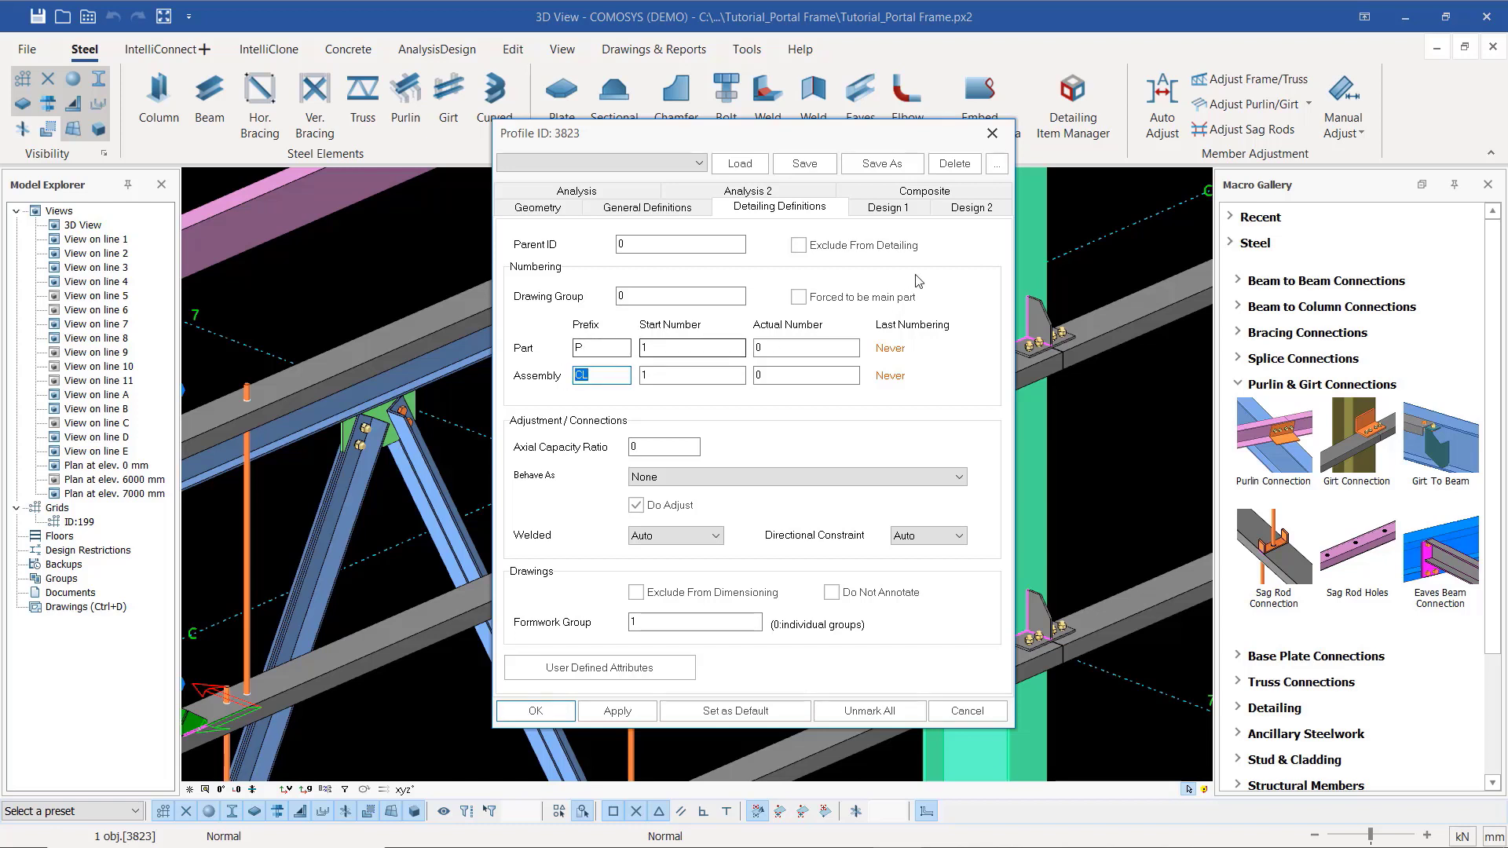
{"action": "double_click", "coordinate": [574, 347]}
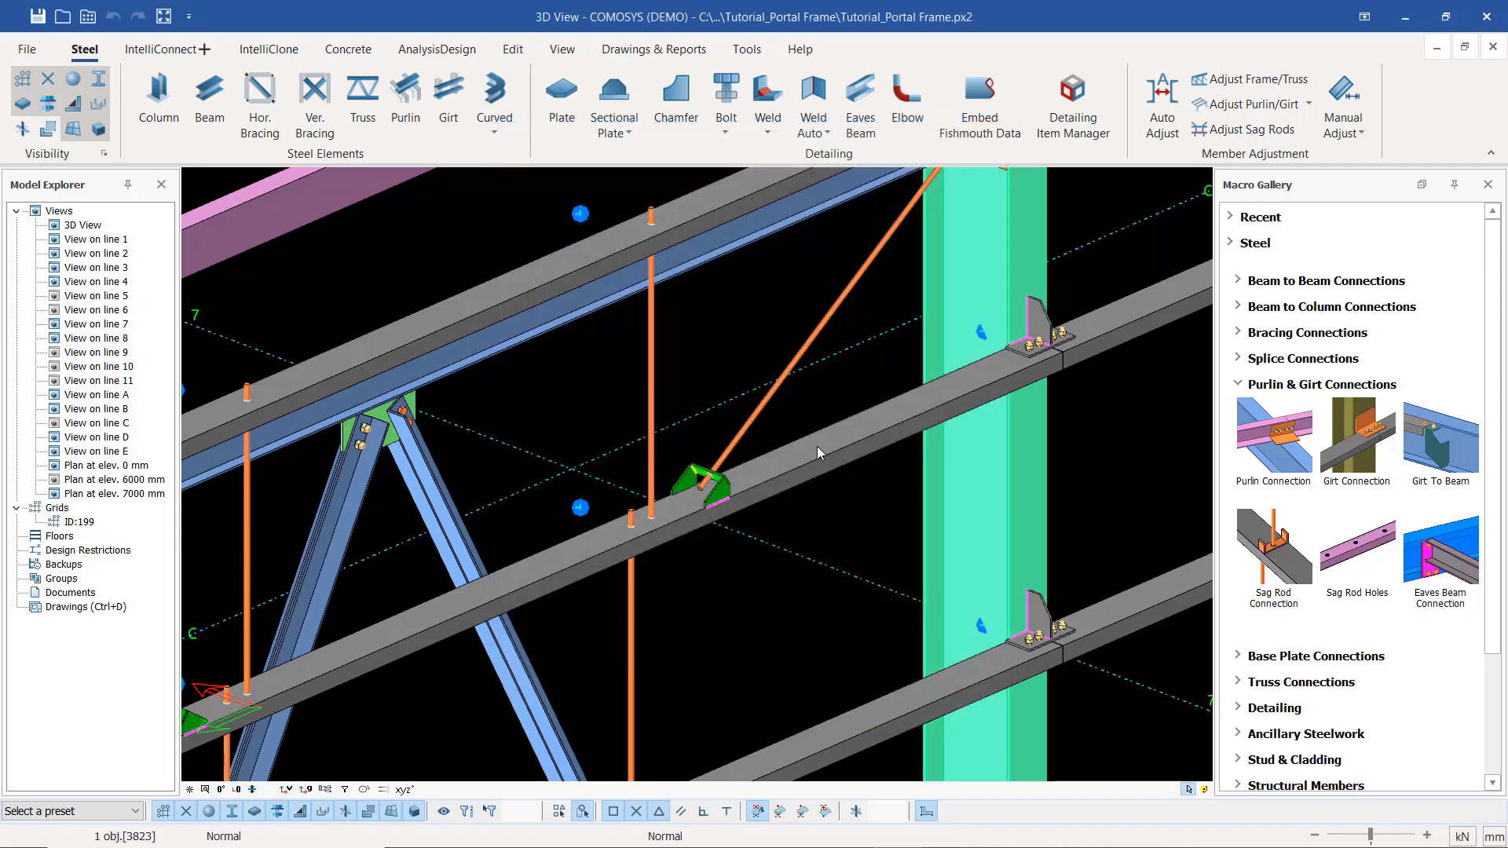
Step: Select the whole assembly of the line 8 column and show only that assembly in the 3D view
{"action": "scroll", "coordinate": [816, 446], "scroll_direction": "down", "scroll_amount": 5}
{"action": "scroll", "coordinate": [867, 446], "scroll_direction": "up", "scroll_amount": 3}
{"action": "scroll", "coordinate": [890, 445], "scroll_direction": "down", "scroll_amount": 5}
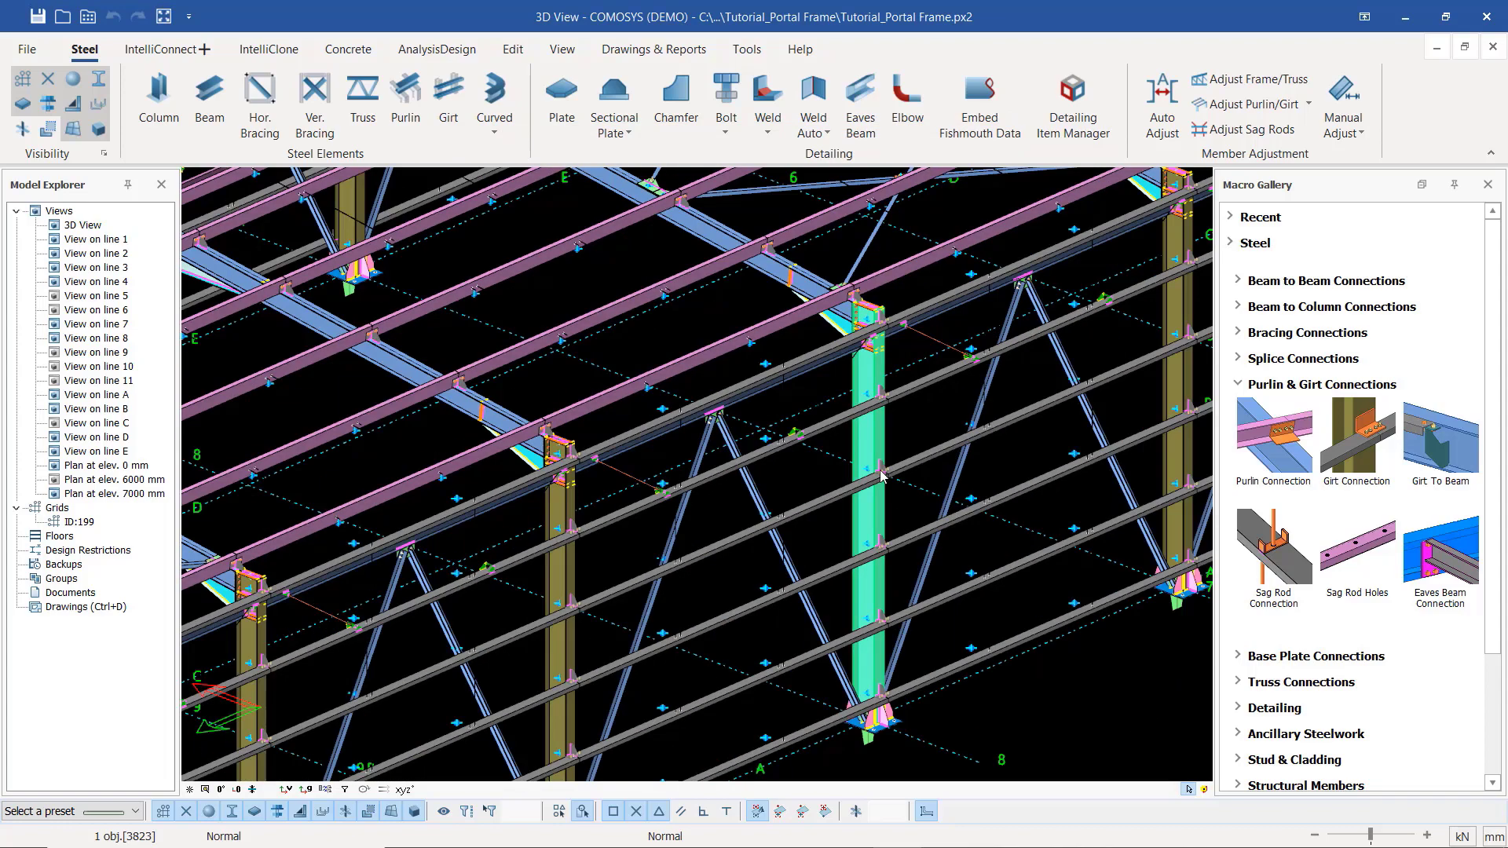
{"action": "scroll", "coordinate": [888, 452], "scroll_direction": "up", "scroll_amount": 5}
{"action": "scroll", "coordinate": [888, 452], "scroll_direction": "down", "scroll_amount": 4}
{"action": "scroll", "coordinate": [837, 407], "scroll_direction": "up", "scroll_amount": 4}
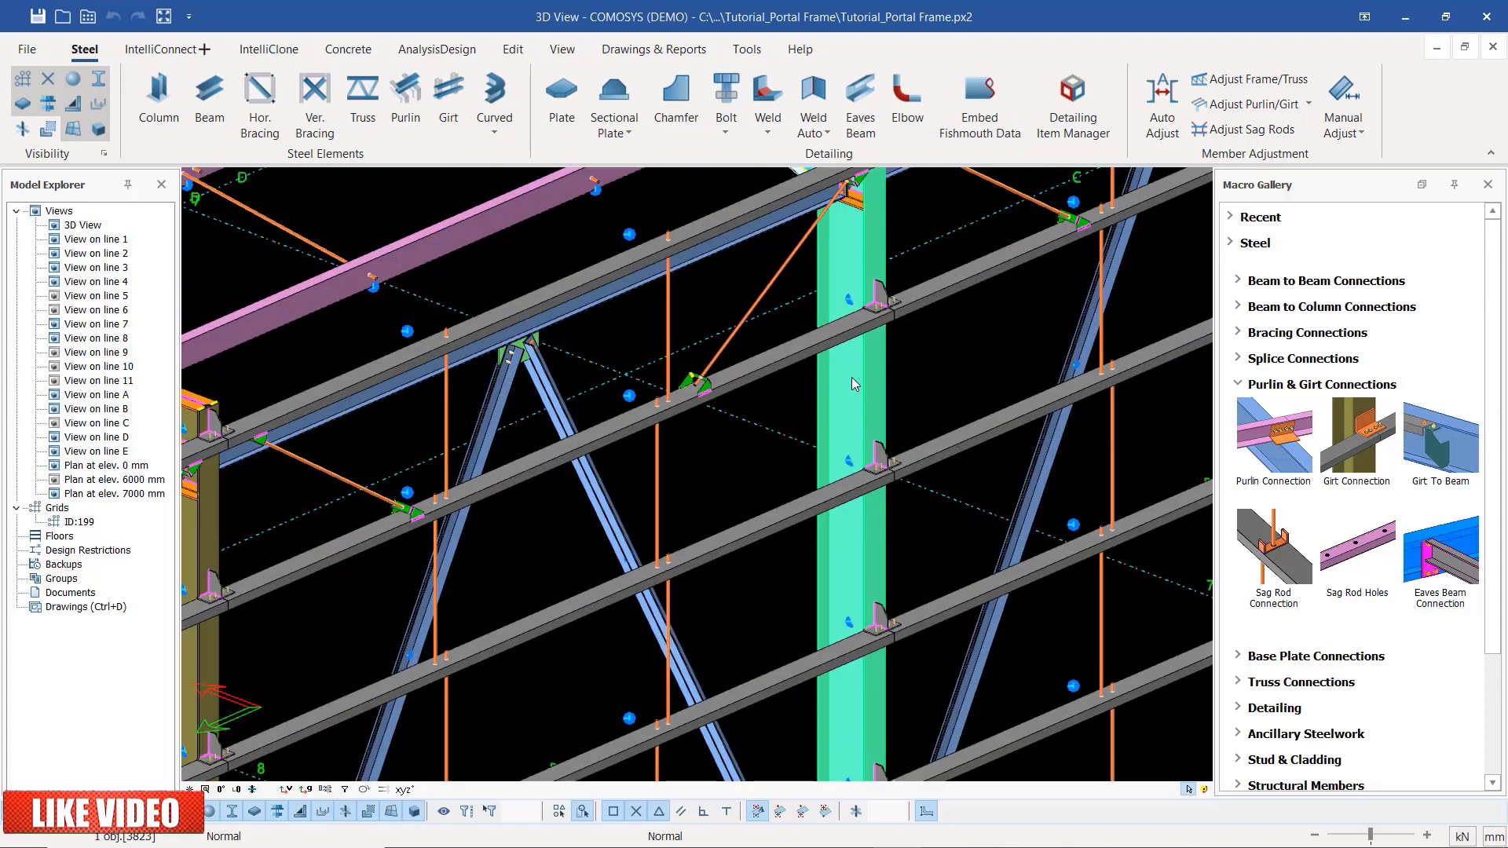
{"action": "right_click", "coordinate": [853, 384]}
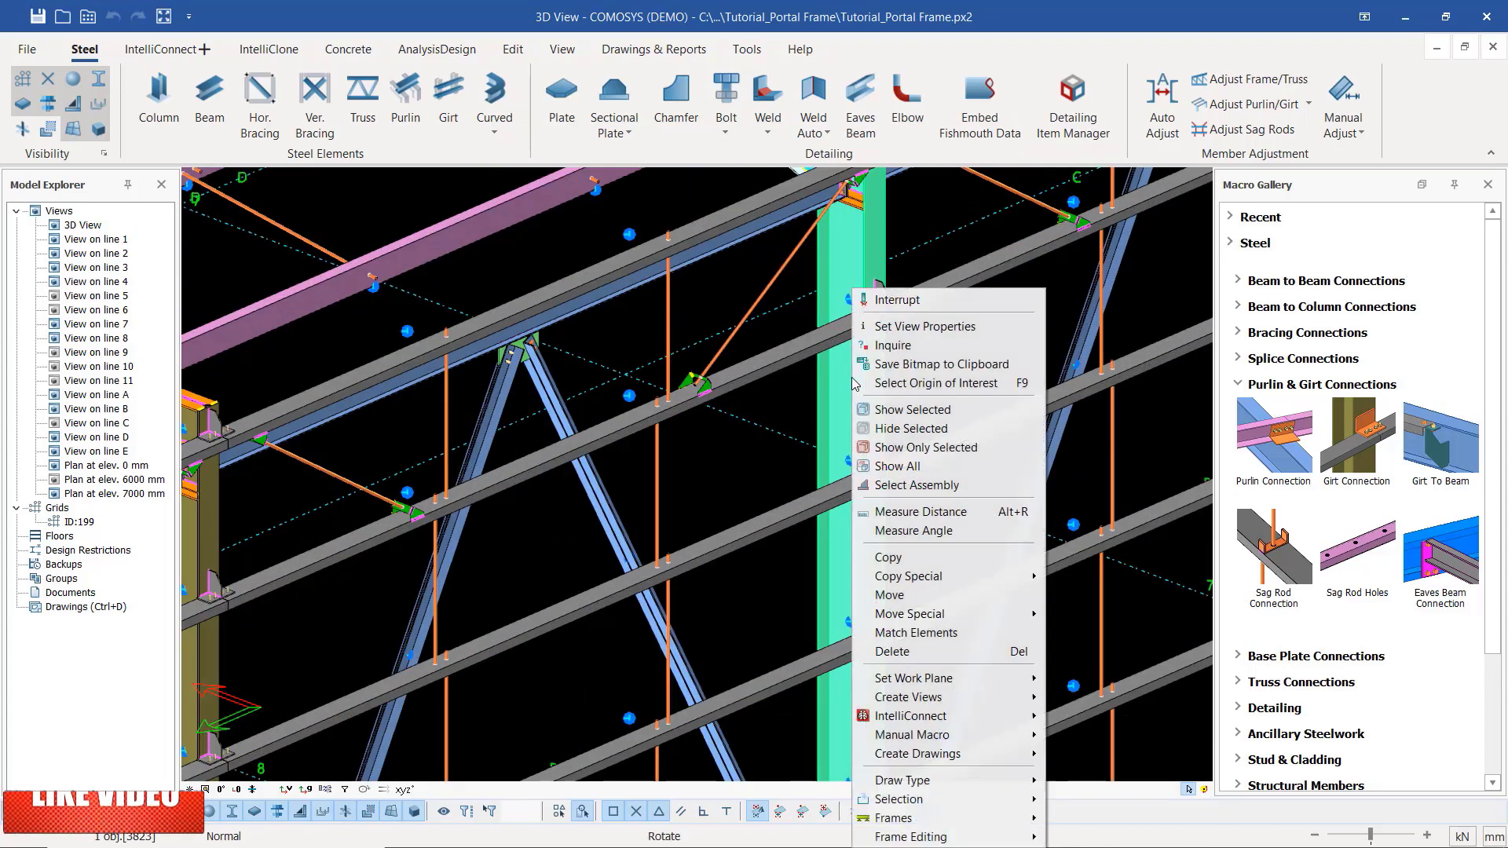
{"action": "left_click", "coordinate": [934, 485]}
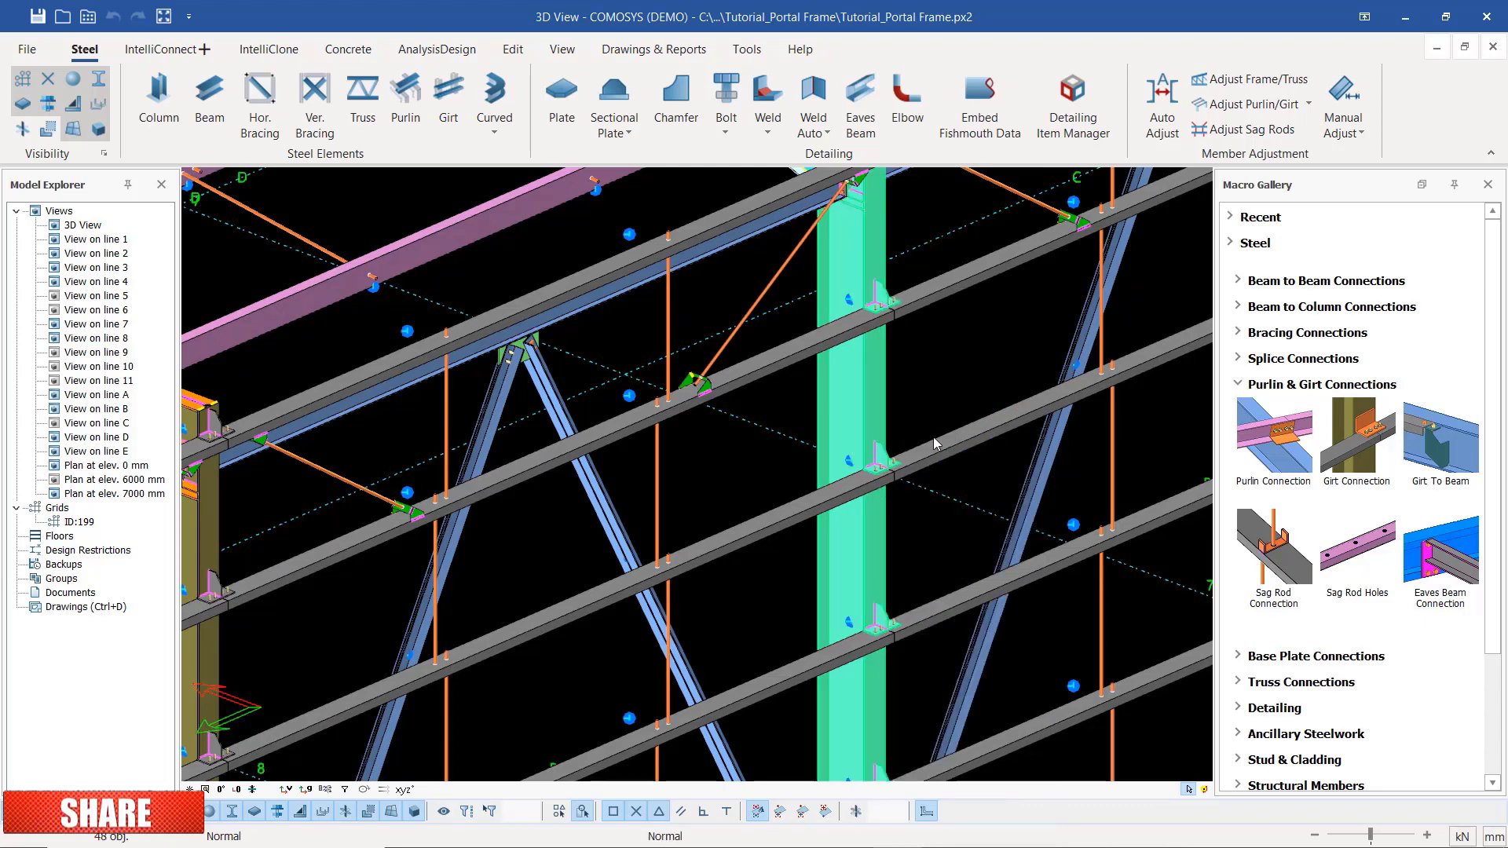
{"action": "right_click", "coordinate": [945, 359]}
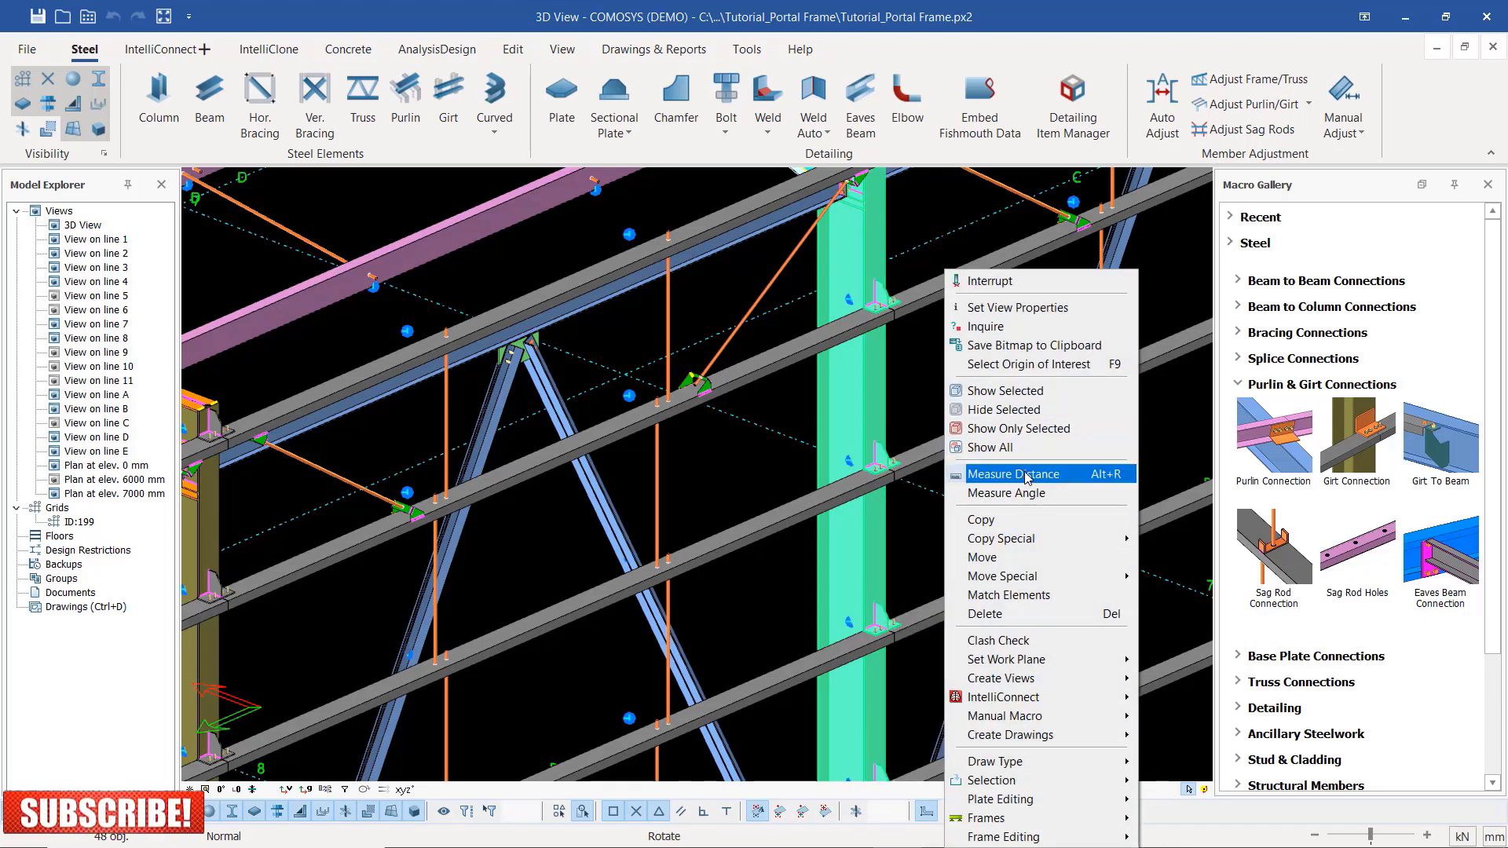
{"action": "left_click", "coordinate": [1021, 429]}
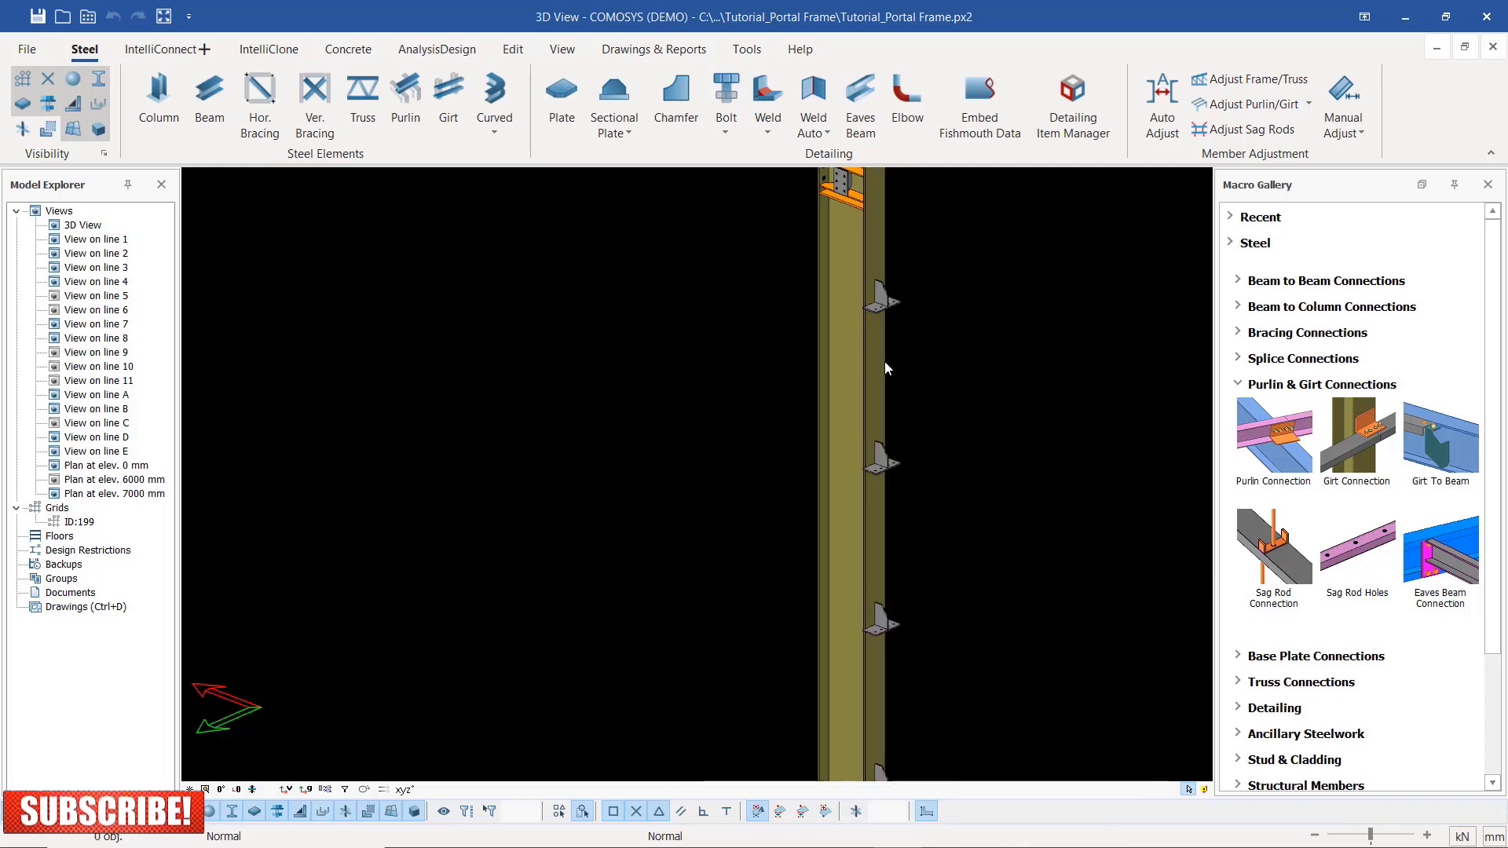
Step: Examine the isolated column assembly from its base plate and stiffeners up to the girt cleats and the column top
{"action": "scroll", "coordinate": [919, 546], "scroll_direction": "up", "scroll_amount": 6}
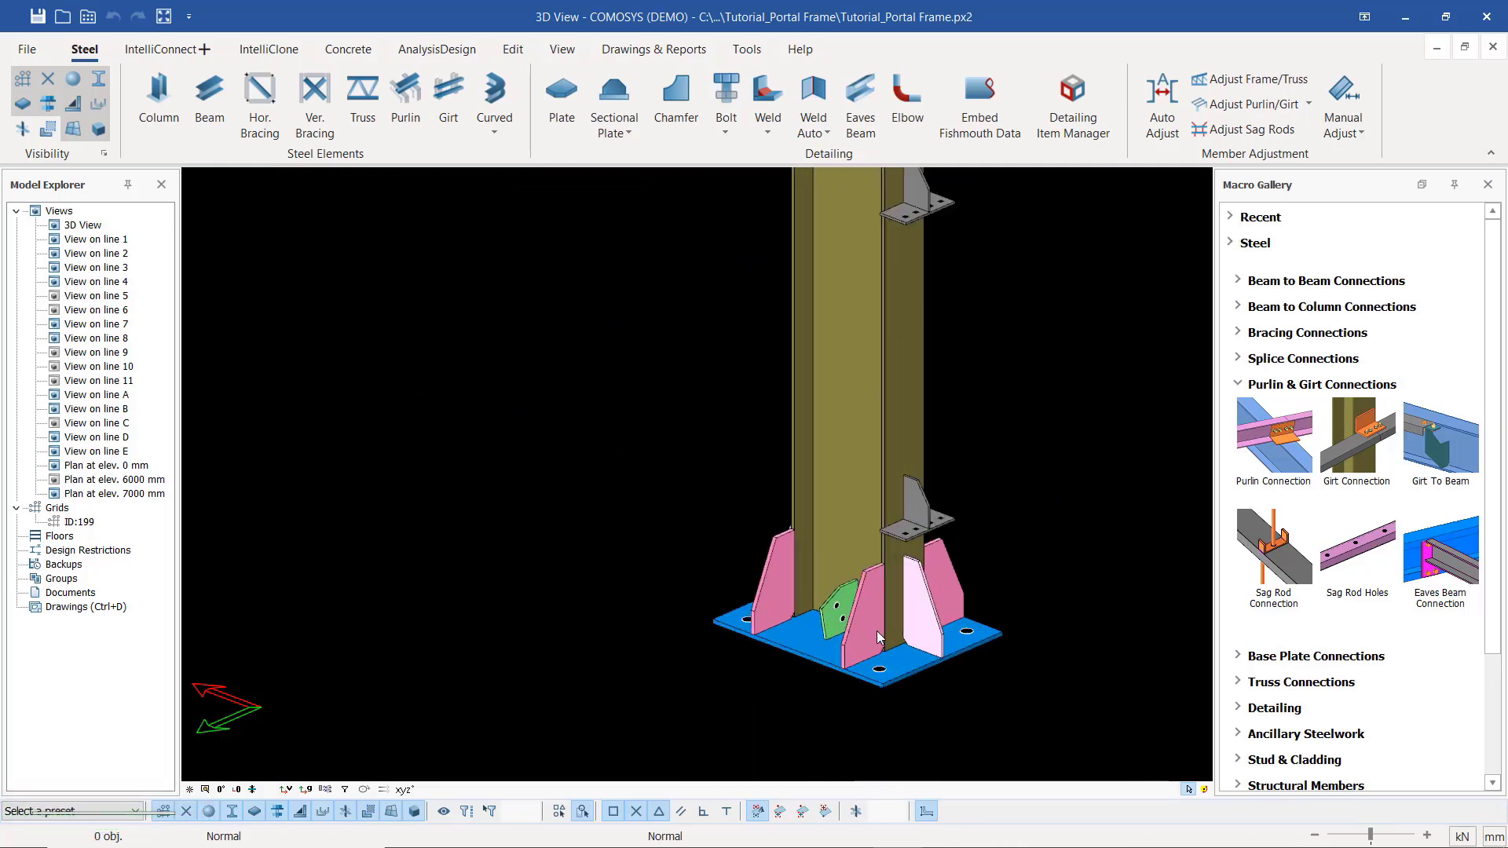
{"action": "left_click", "coordinate": [906, 598]}
{"action": "mouse_move", "coordinate": [906, 597]}
{"action": "middle_mouse_down"}
{"action": "mouse_move", "coordinate": [868, 565]}
{"action": "mouse_move", "coordinate": [899, 615]}
{"action": "middle_mouse_up"}
{"action": "scroll", "coordinate": [840, 636], "scroll_direction": "down", "scroll_amount": 3}
{"action": "left_click", "coordinate": [955, 511]}
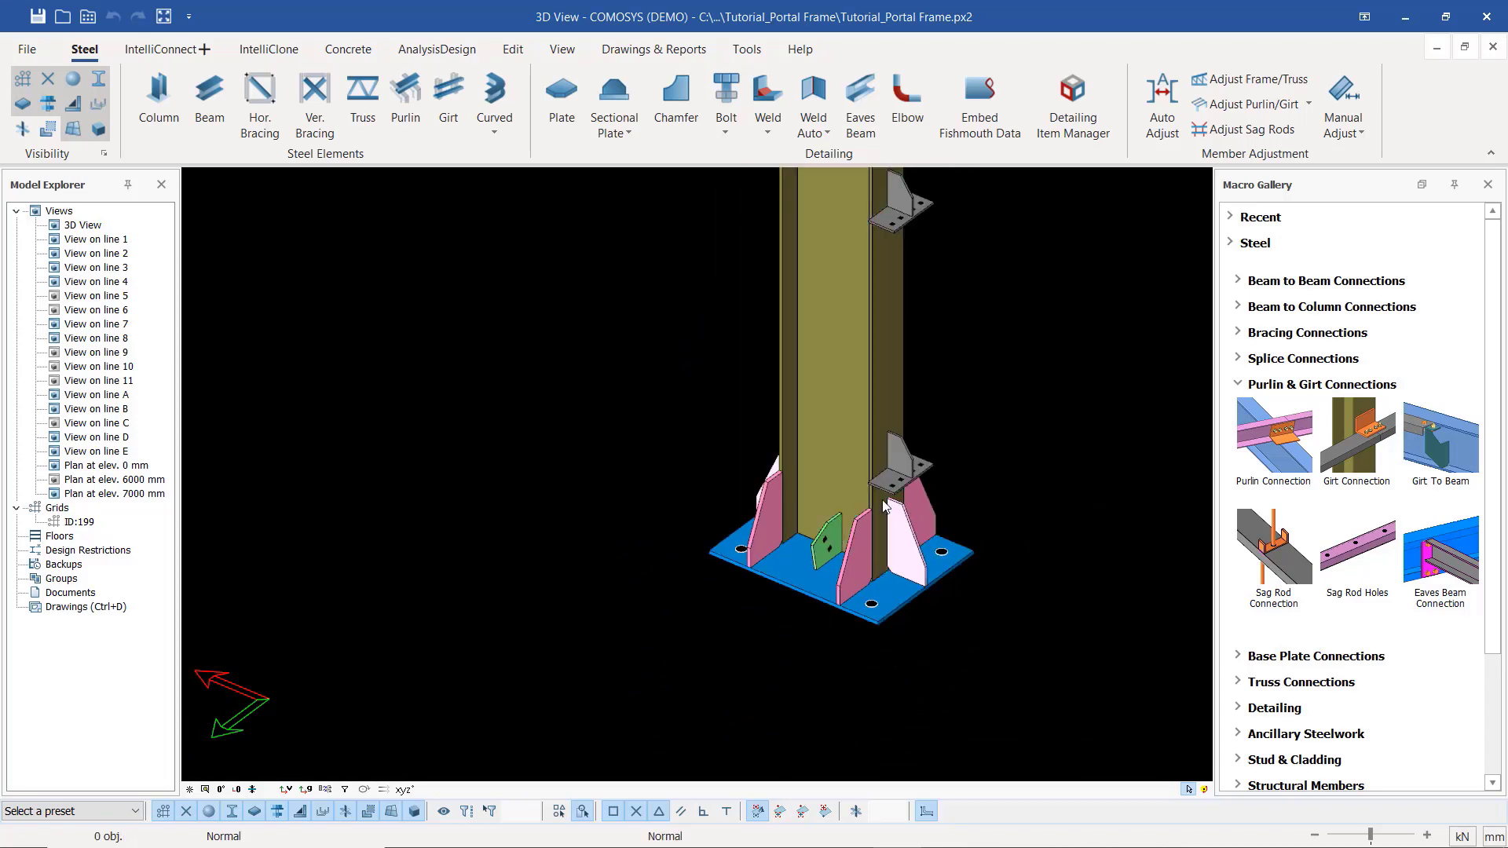
{"action": "scroll", "coordinate": [849, 531], "scroll_direction": "up", "scroll_amount": 3}
{"action": "scroll", "coordinate": [846, 542], "scroll_direction": "down", "scroll_amount": 5}
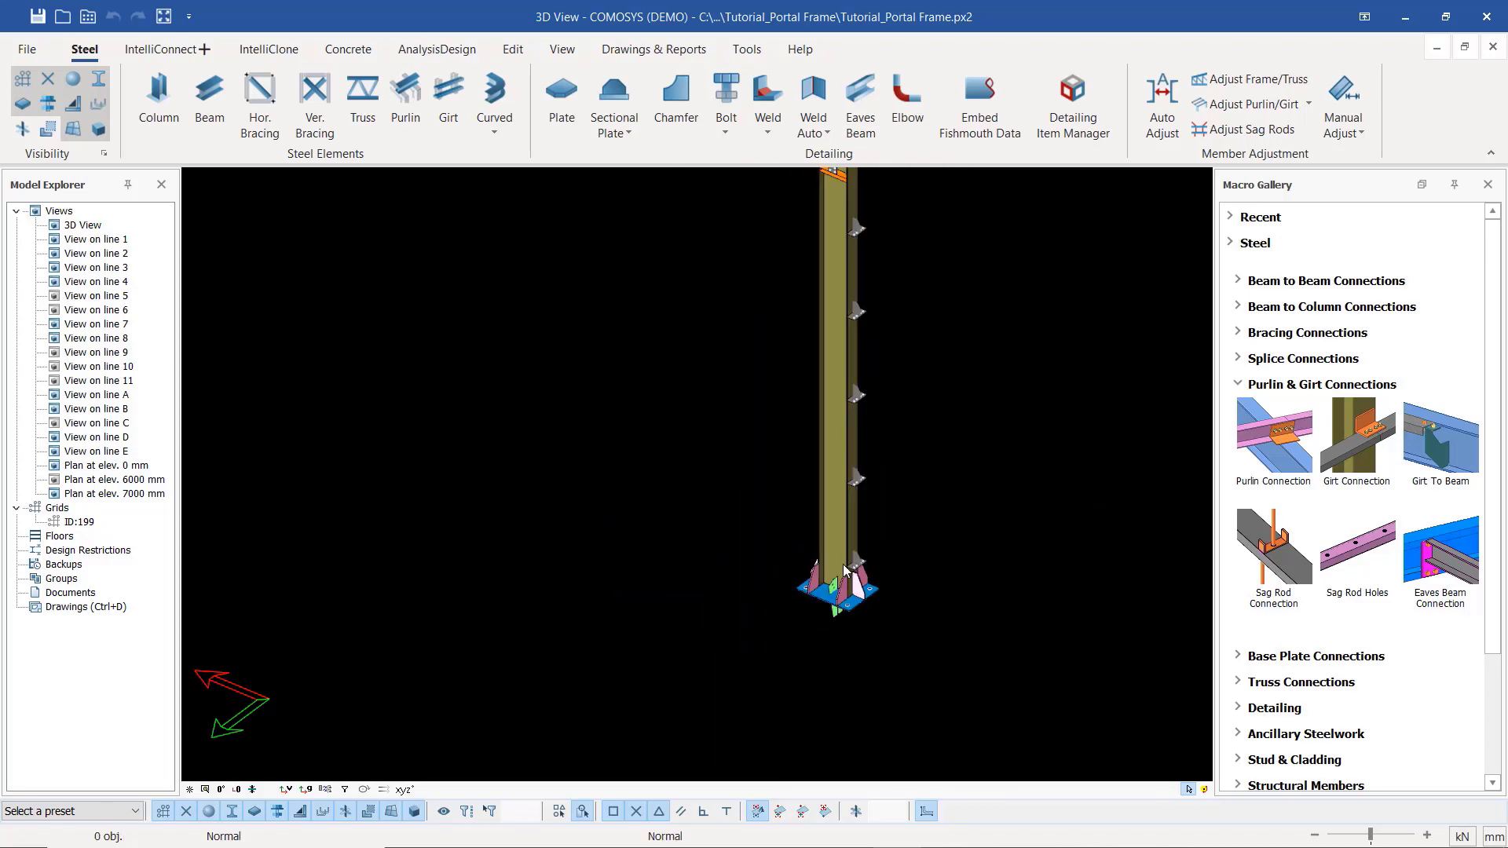
{"action": "scroll", "coordinate": [842, 461], "scroll_direction": "down", "scroll_amount": 1}
{"action": "scroll", "coordinate": [883, 279], "scroll_direction": "up", "scroll_amount": 4}
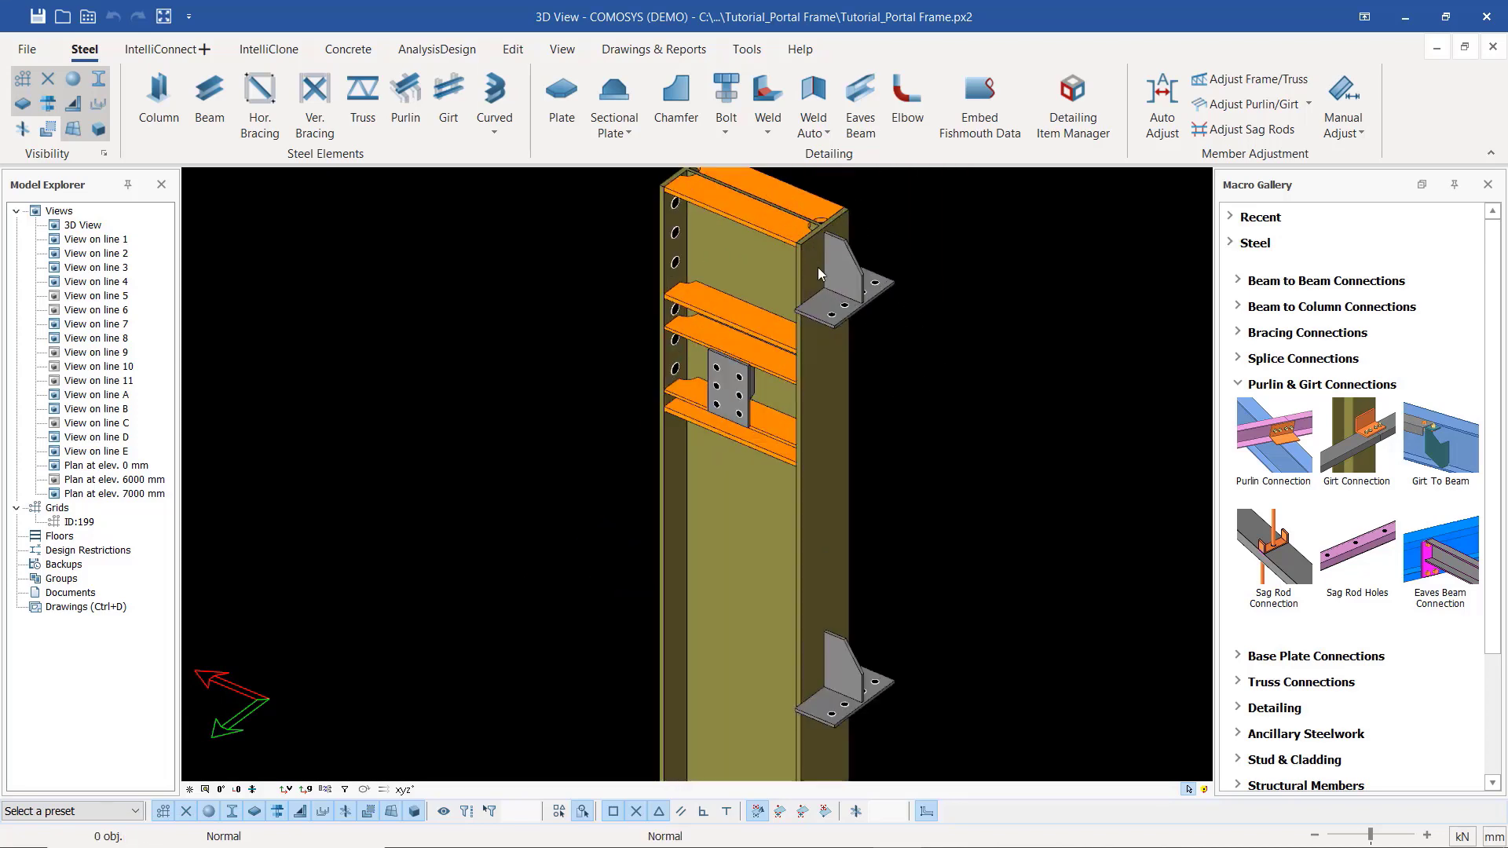
{"action": "scroll", "coordinate": [883, 252], "scroll_direction": "down", "scroll_amount": 2}
{"action": "scroll", "coordinate": [845, 616], "scroll_direction": "up", "scroll_amount": 5}
{"action": "scroll", "coordinate": [977, 594], "scroll_direction": "down", "scroll_amount": 3}
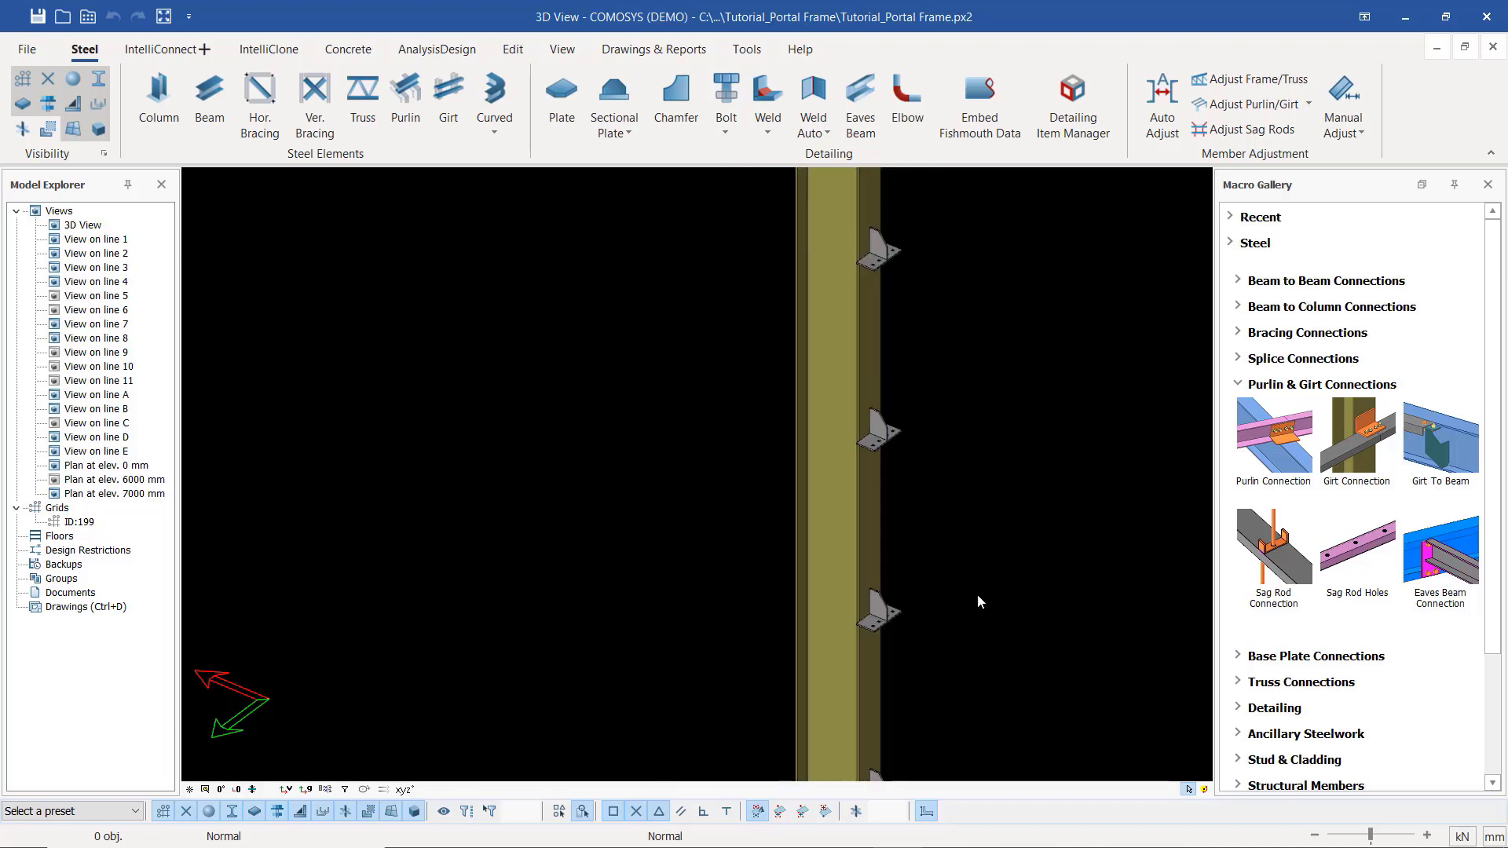
{"action": "scroll", "coordinate": [880, 626], "scroll_direction": "up", "scroll_amount": 4}
Step: Review the isolated column's numbering prefixes, start numbers and actual numbers in its detailing definitions
{"action": "left_click", "coordinate": [770, 422]}
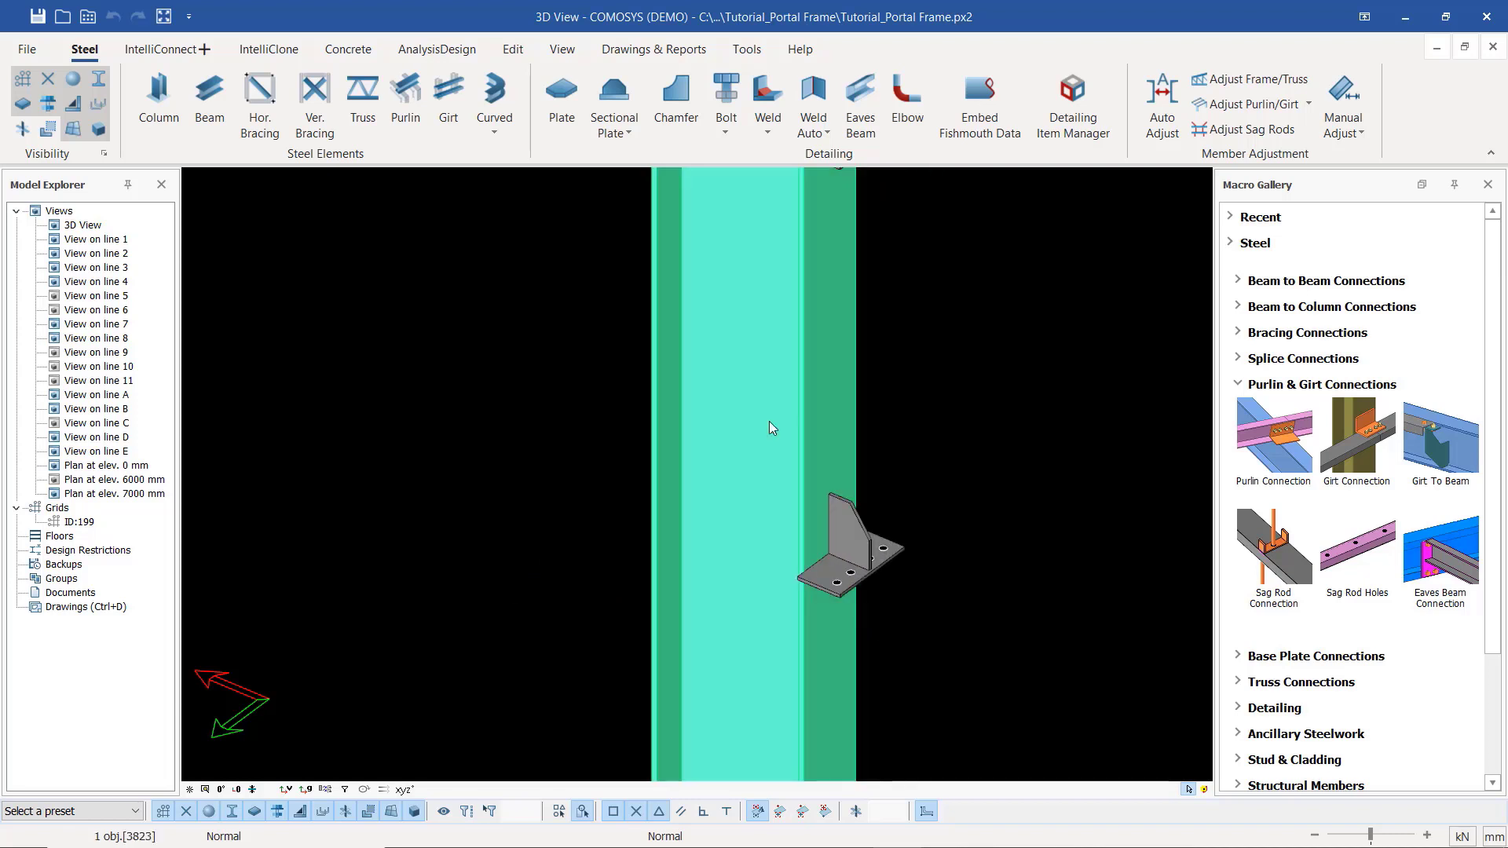
{"action": "double_click", "coordinate": [790, 432]}
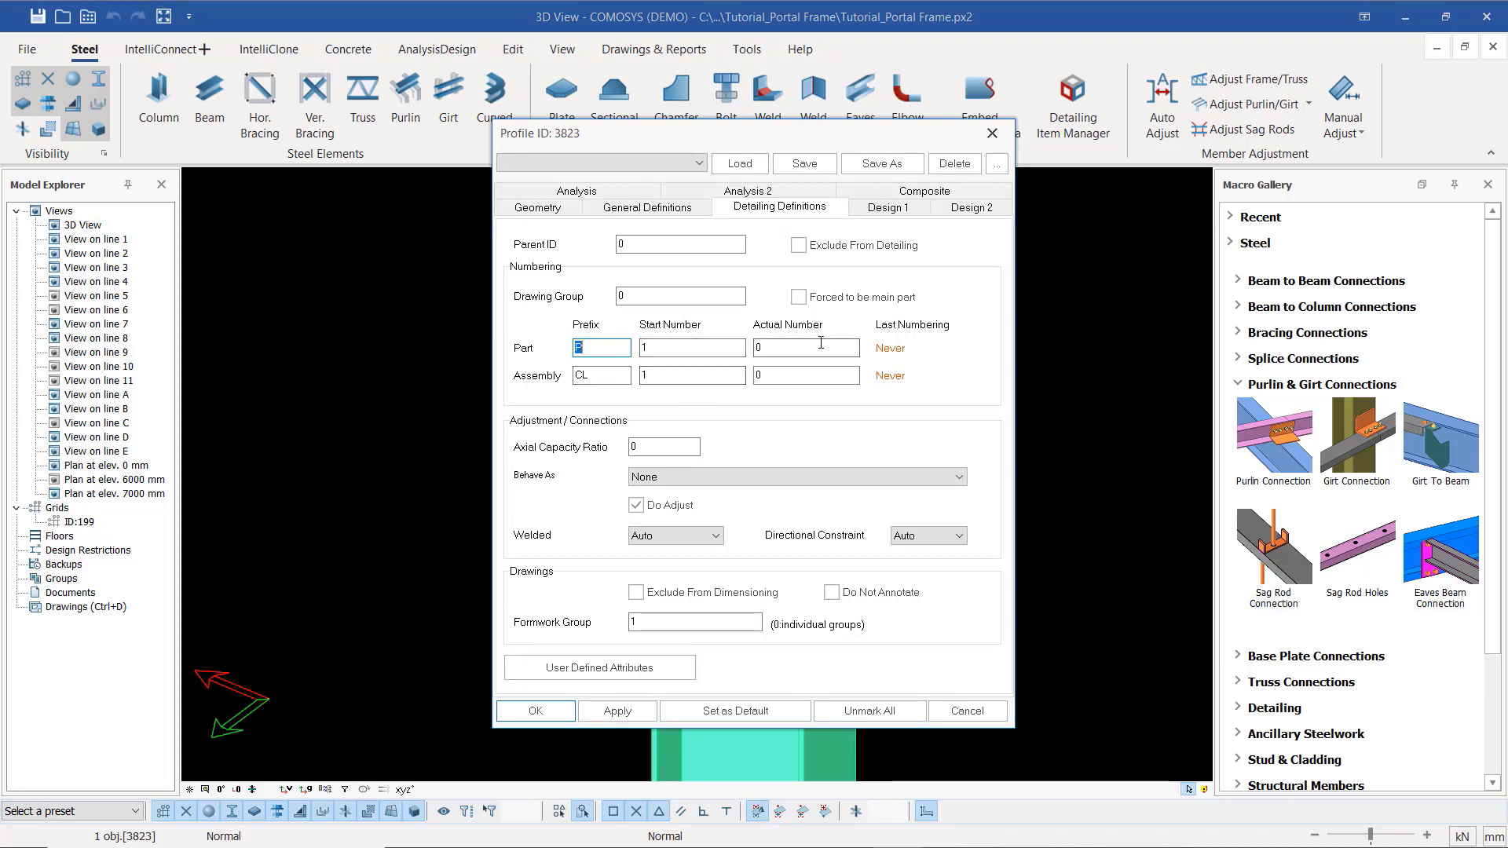
{"action": "left_click", "coordinate": [992, 133]}
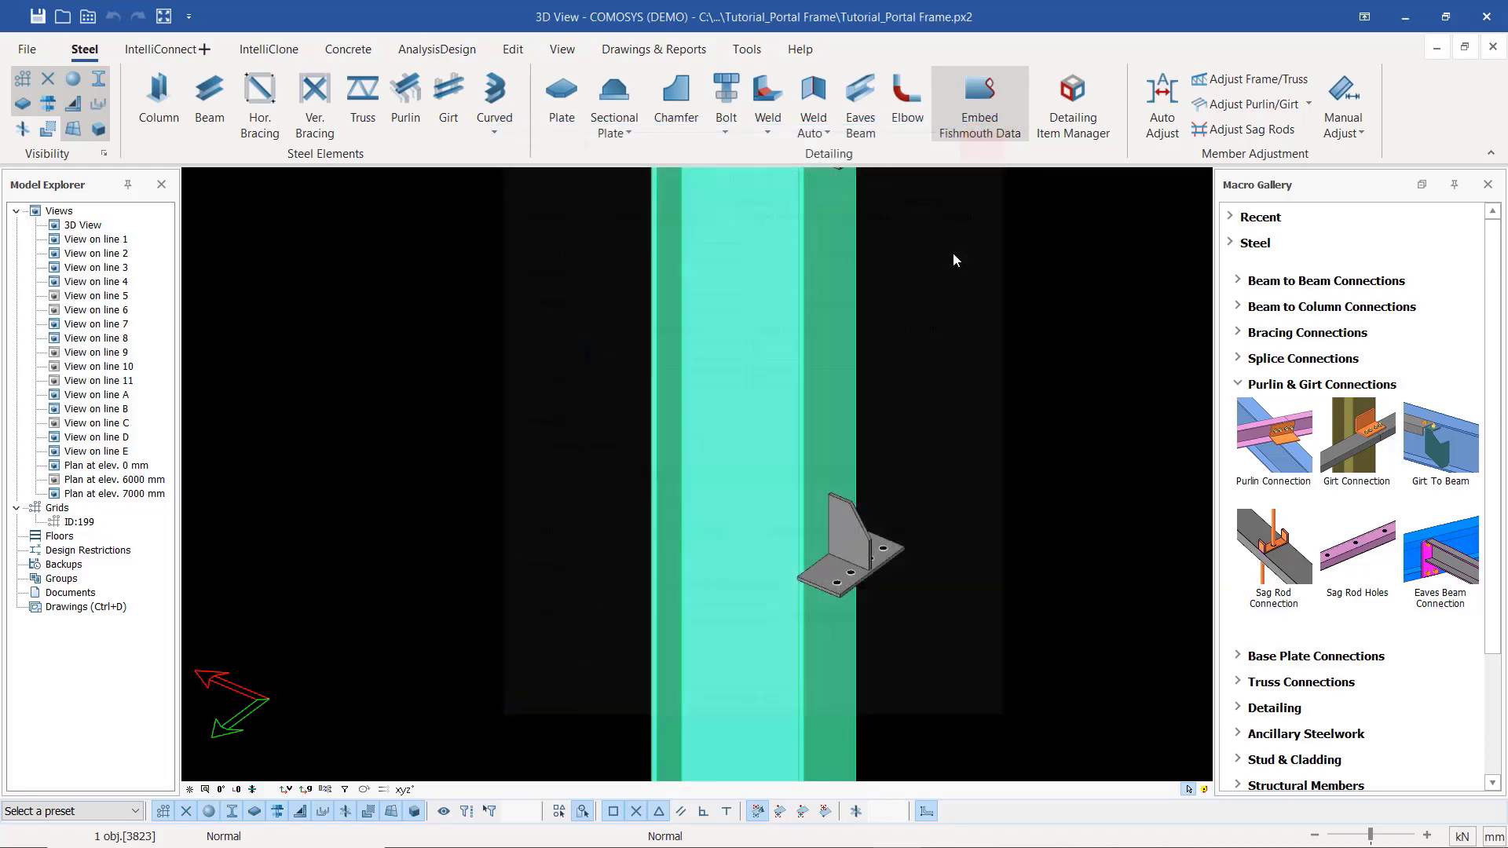
Step: Show all elements of the portal frame model again
{"action": "right_click", "coordinate": [974, 253]}
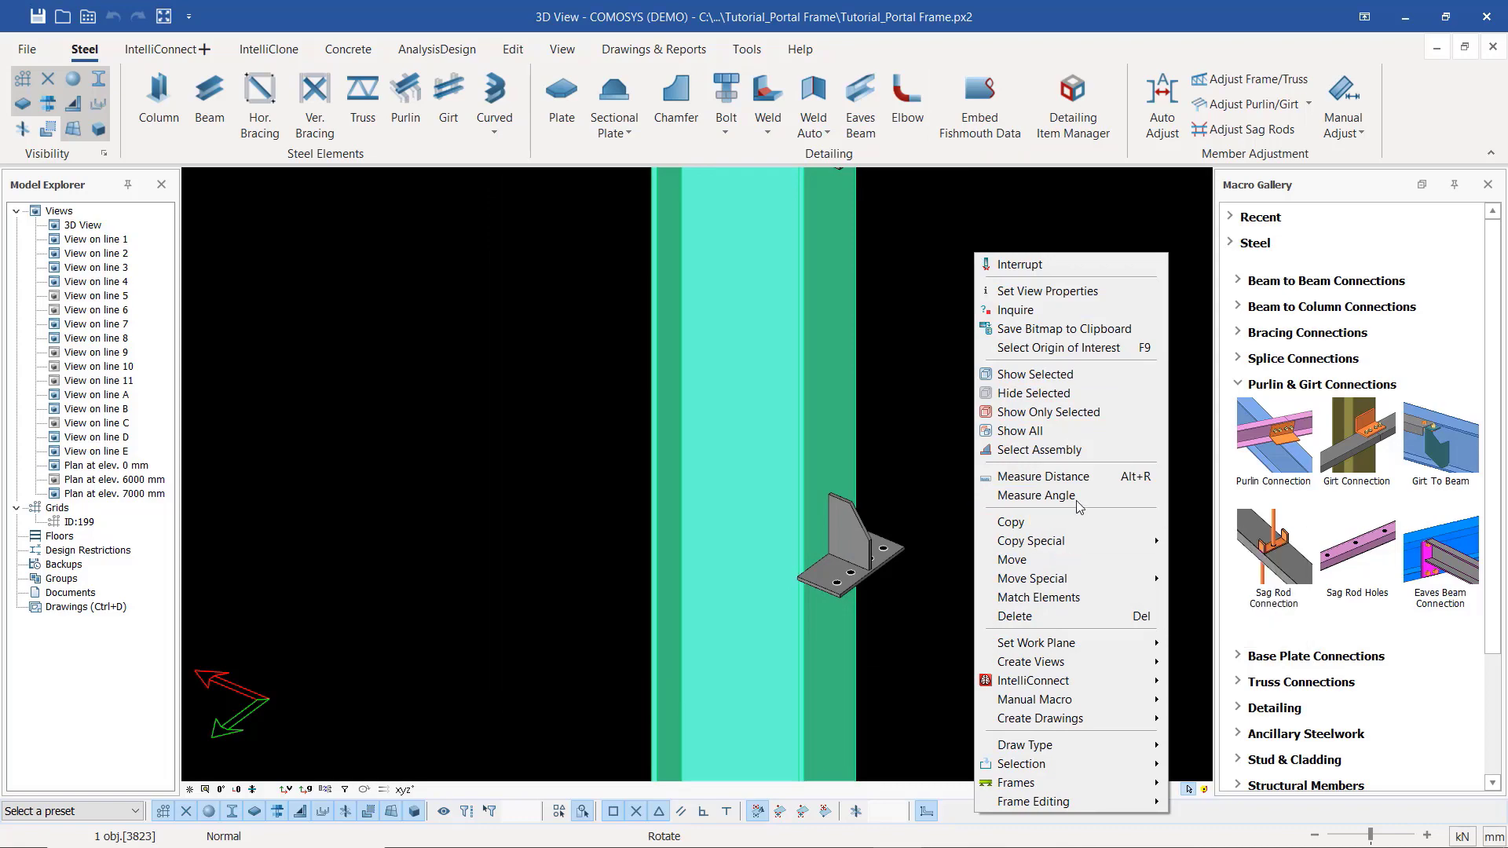
{"action": "left_click", "coordinate": [1052, 431]}
{"action": "scroll", "coordinate": [728, 441], "scroll_direction": "down", "scroll_amount": 10}
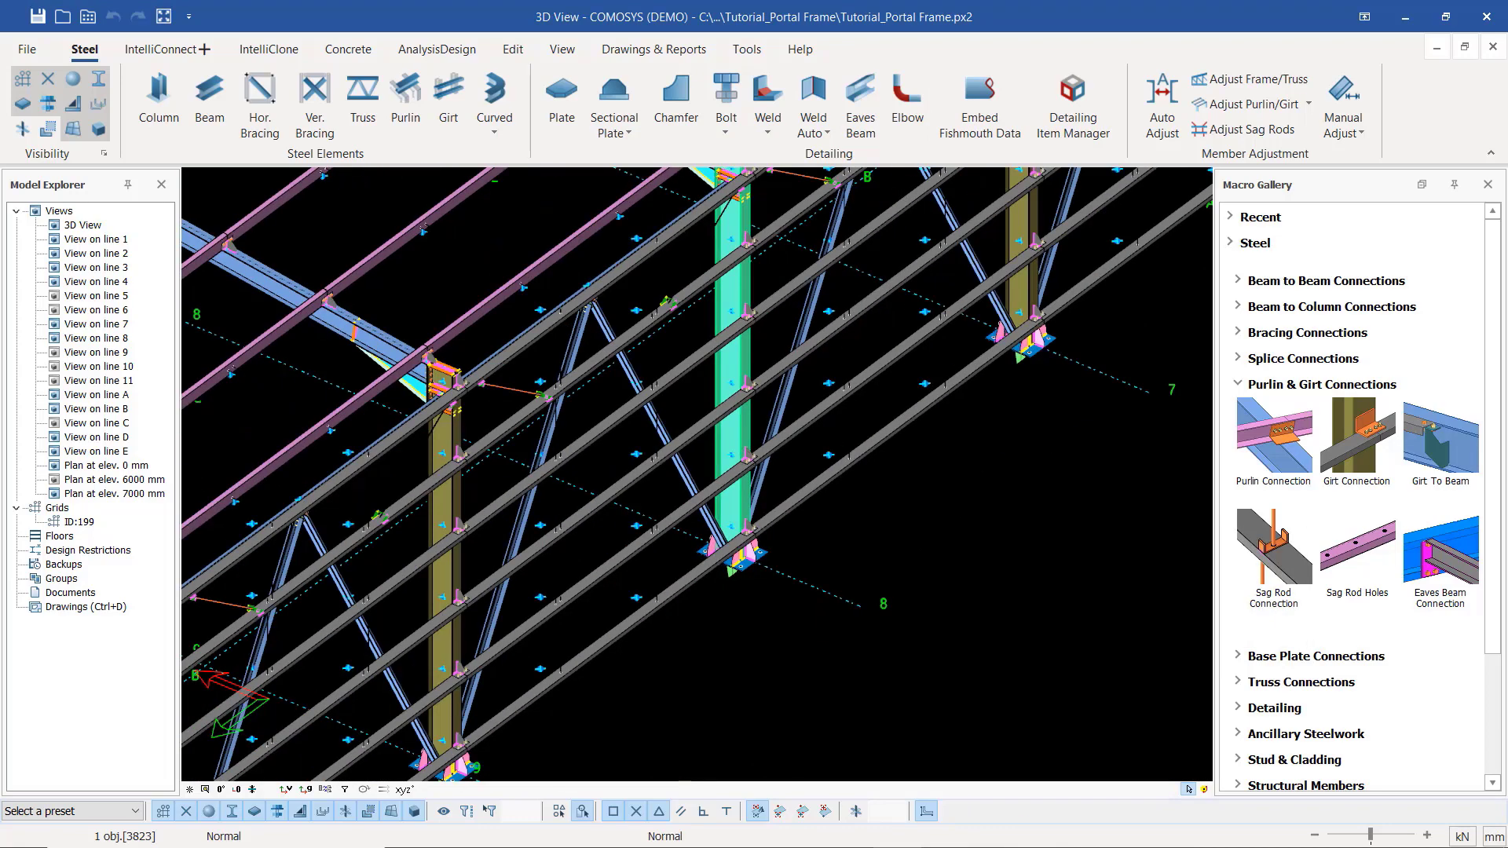
Step: Select every object in the portal frame model
{"action": "key", "text": "ctrl+a"}
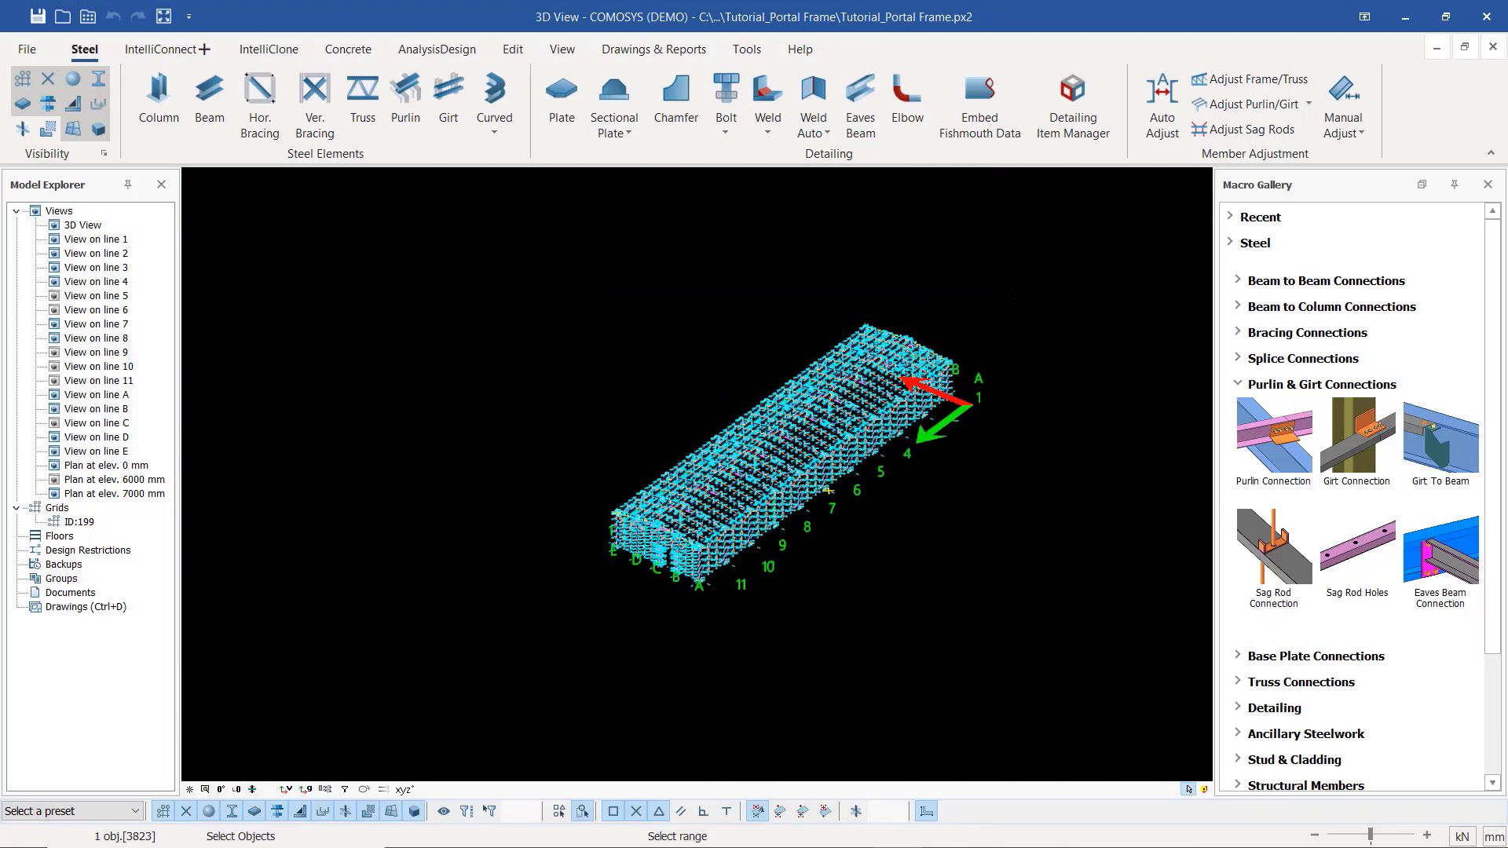
{"action": "scroll", "coordinate": [794, 479], "scroll_direction": "up", "scroll_amount": 5}
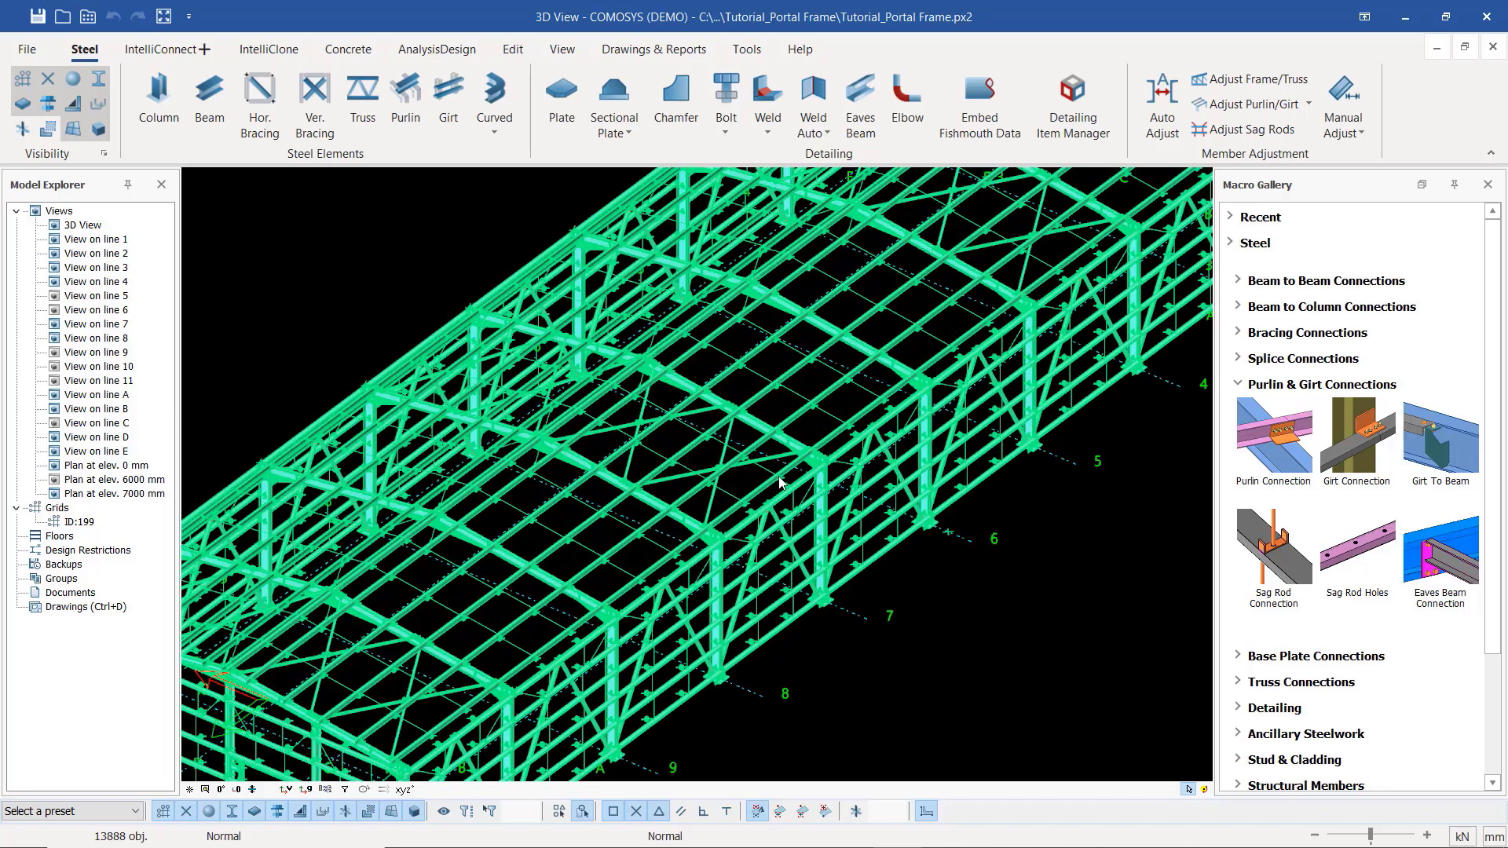
{"action": "scroll", "coordinate": [822, 469], "scroll_direction": "up", "scroll_amount": 1}
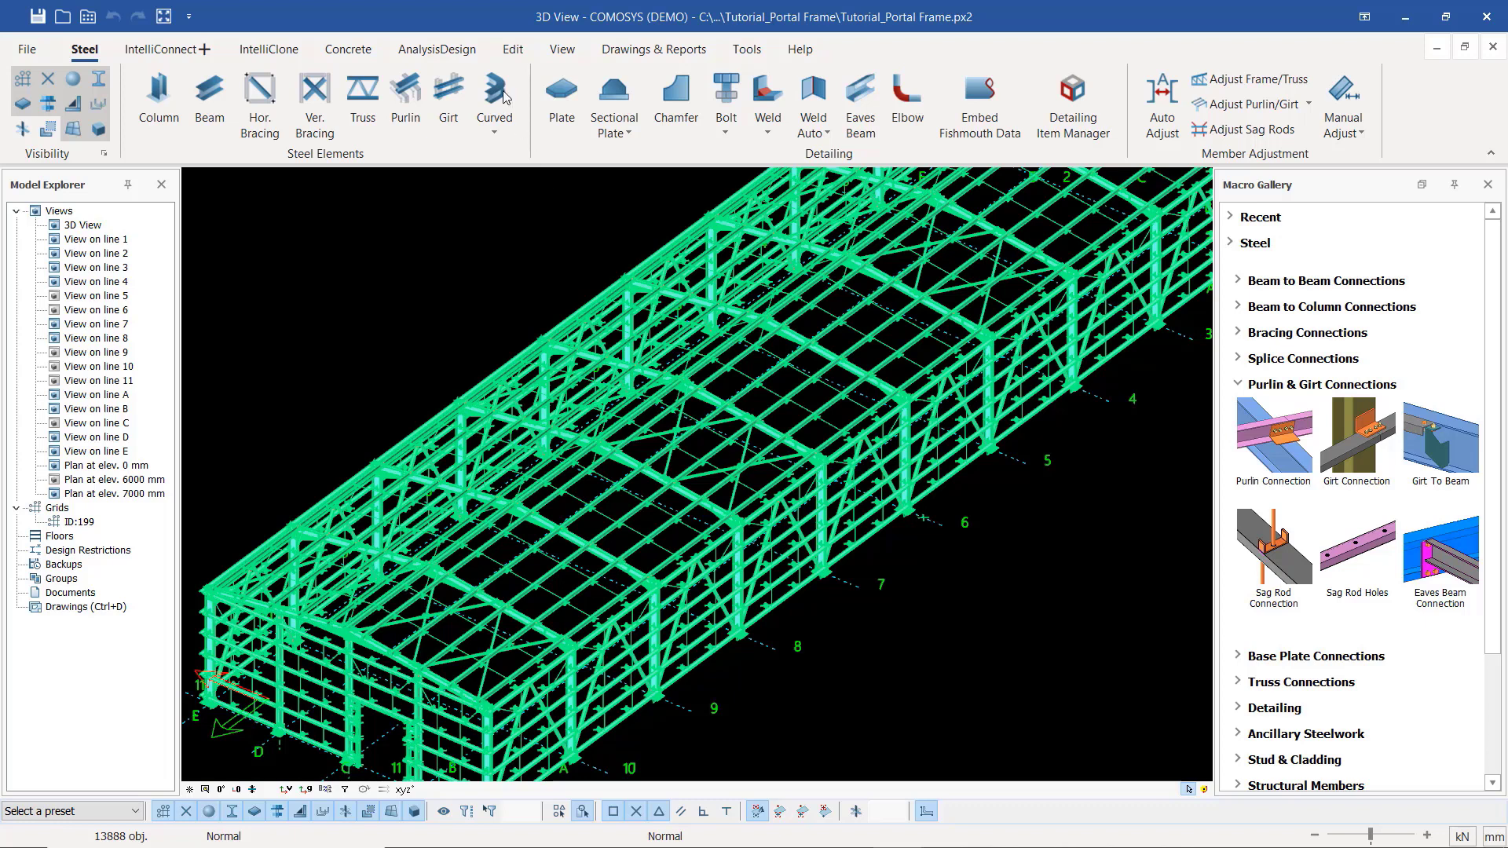
Step: Run numbering on all selected parts and assemblies using the Renumber All options for group 0
{"action": "left_click", "coordinate": [643, 51]}
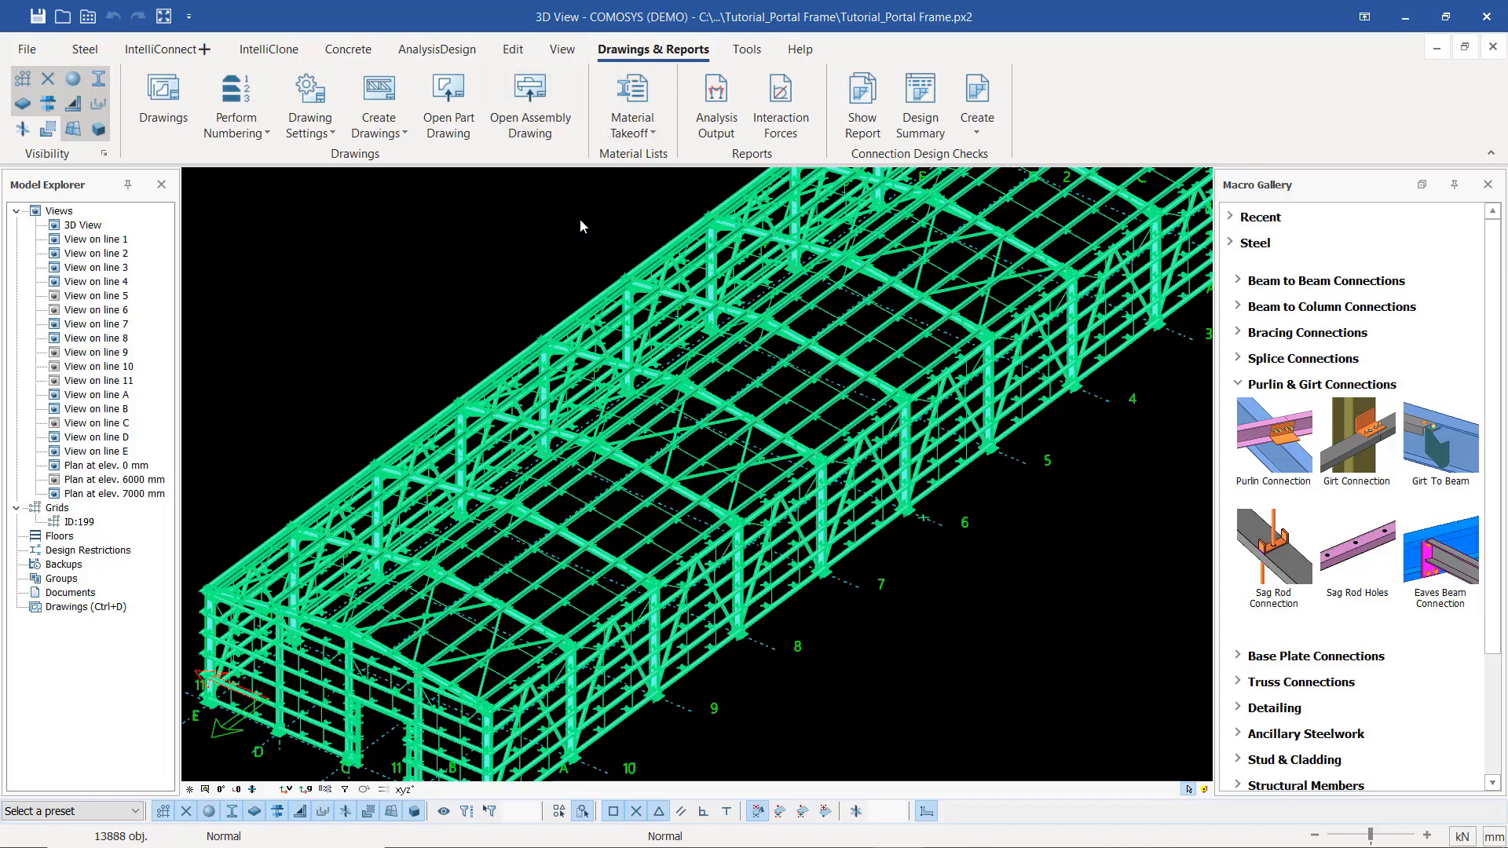
{"action": "left_click", "coordinate": [268, 134]}
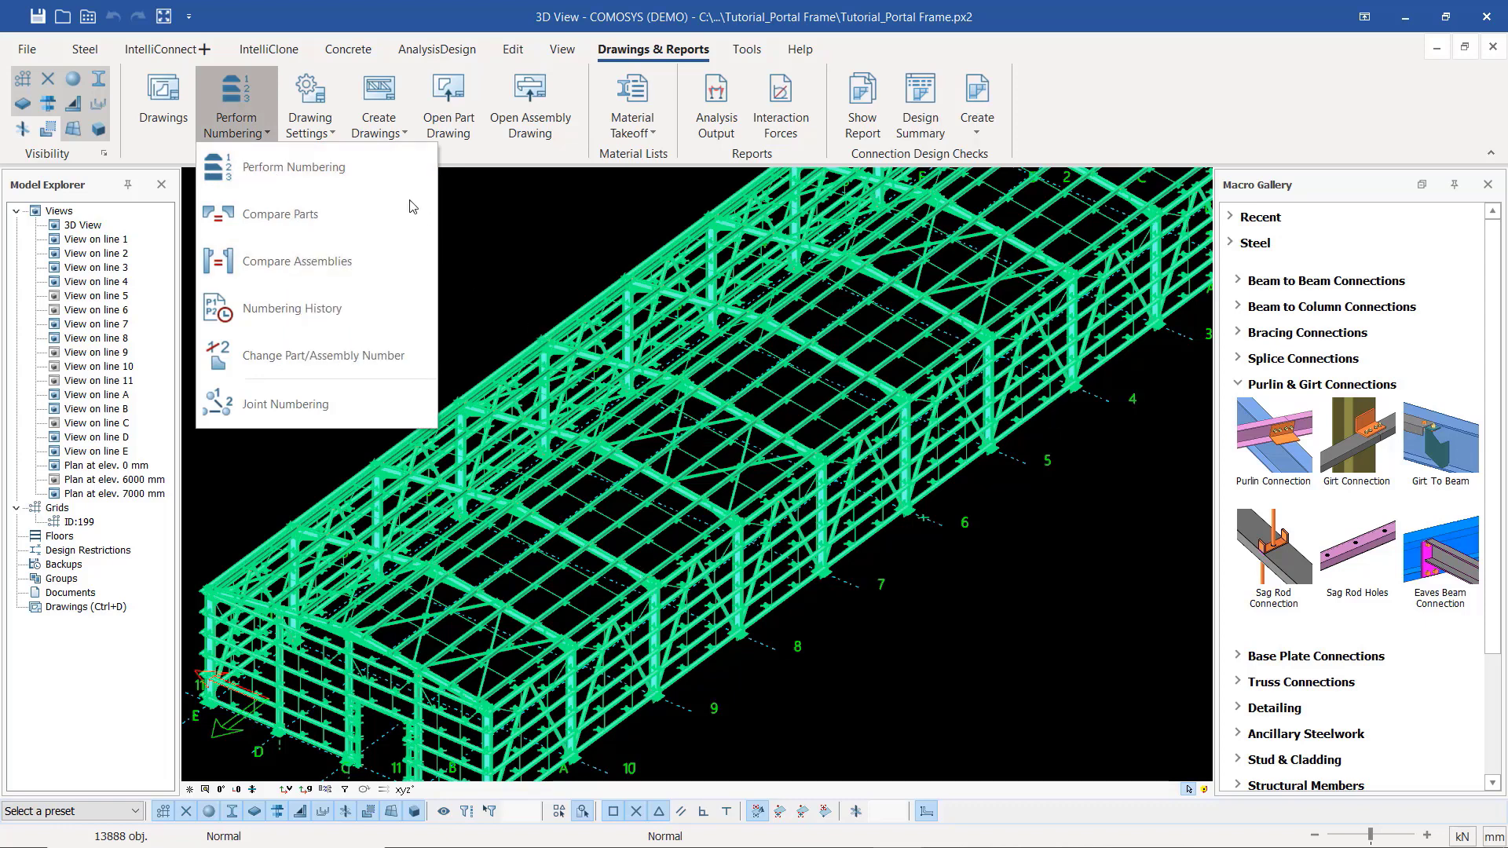
{"action": "left_click", "coordinate": [291, 168]}
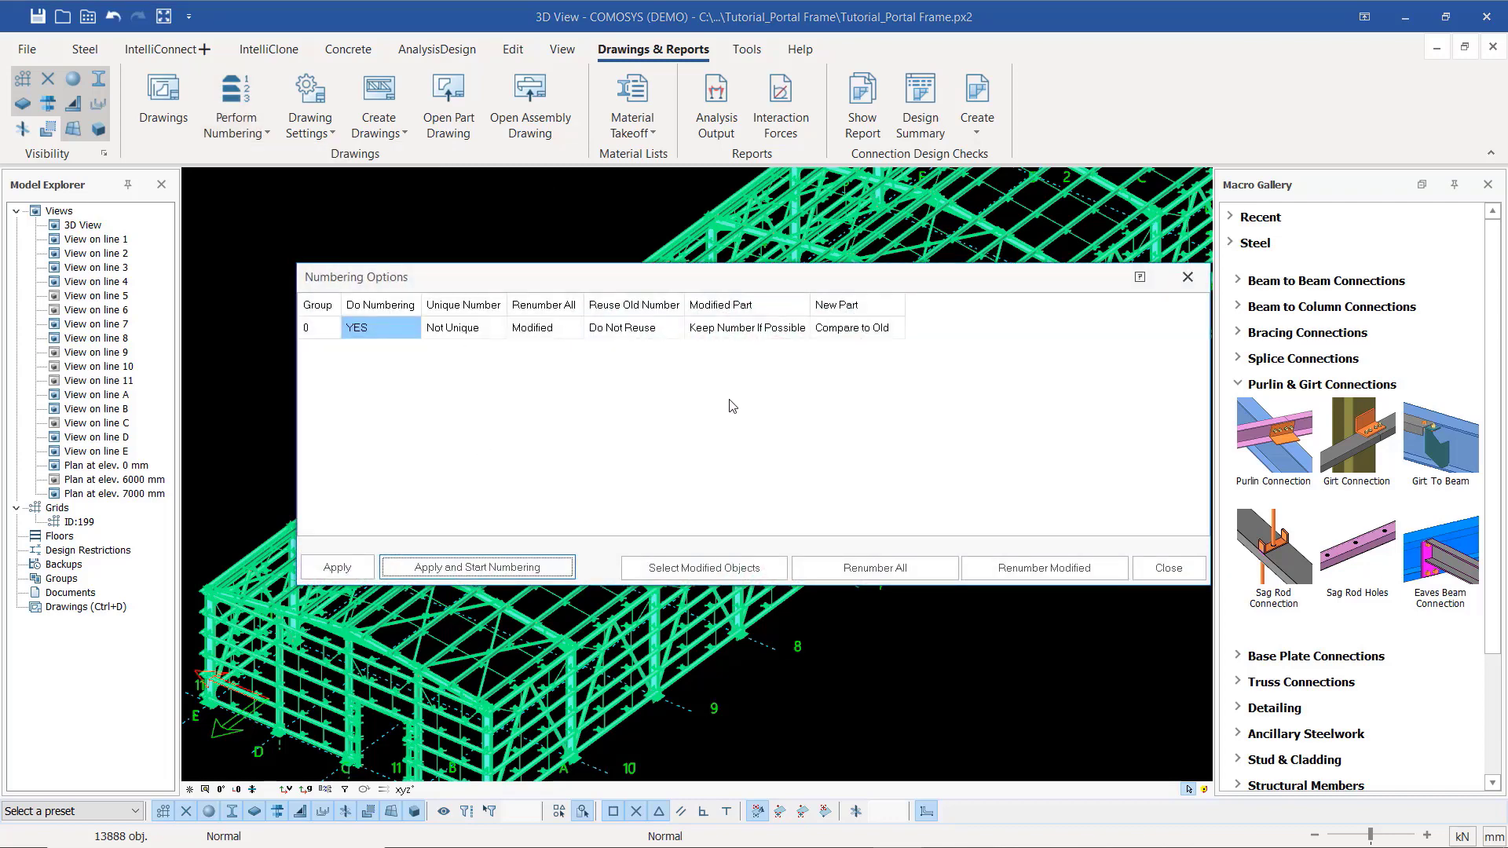
{"action": "left_click", "coordinate": [872, 572]}
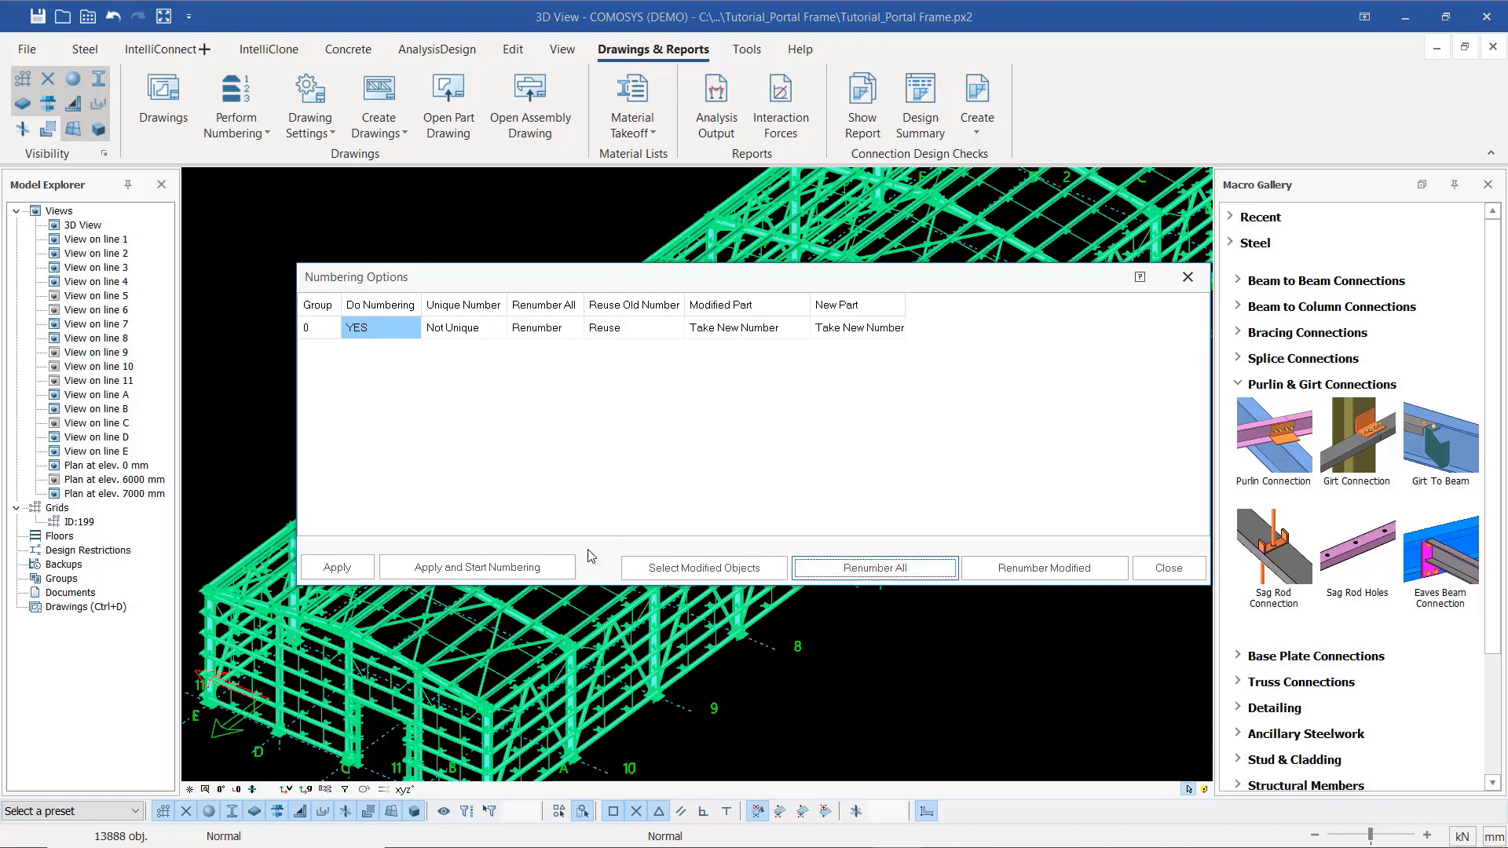
{"action": "left_click", "coordinate": [460, 573]}
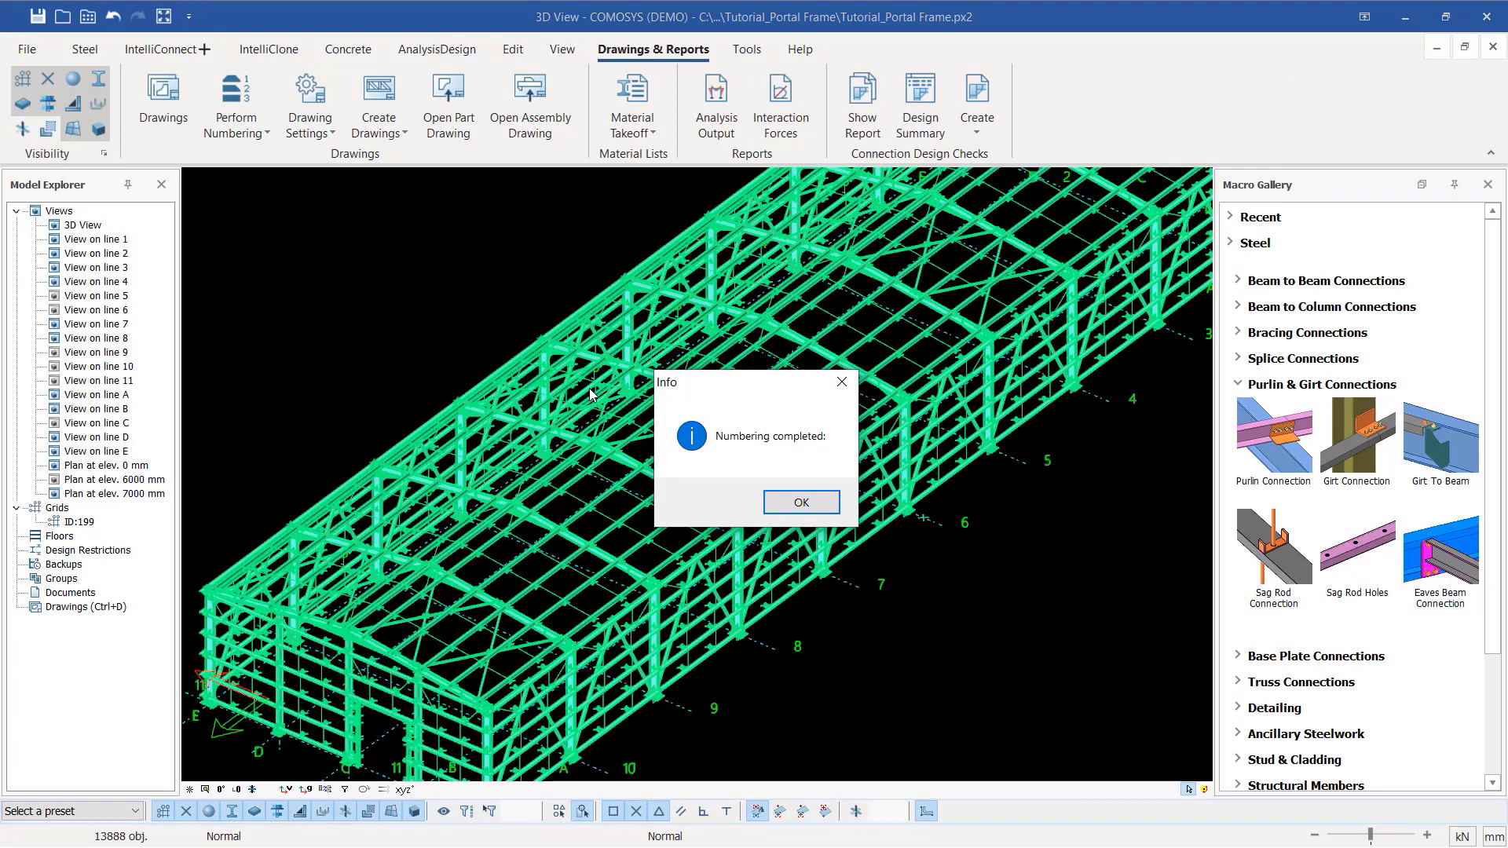
{"action": "left_click", "coordinate": [797, 506]}
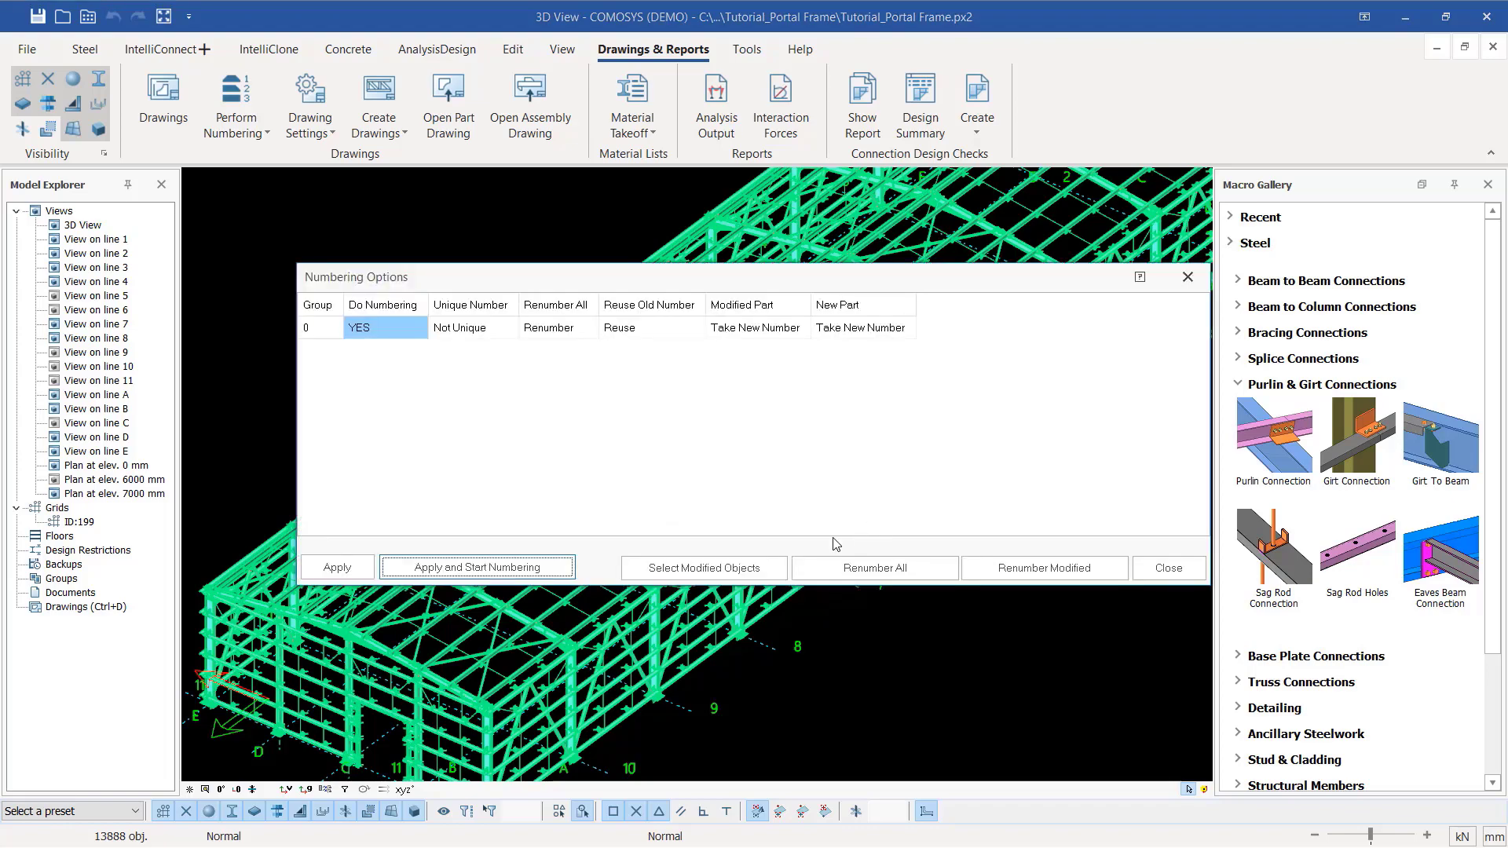
{"action": "left_click", "coordinate": [1170, 567]}
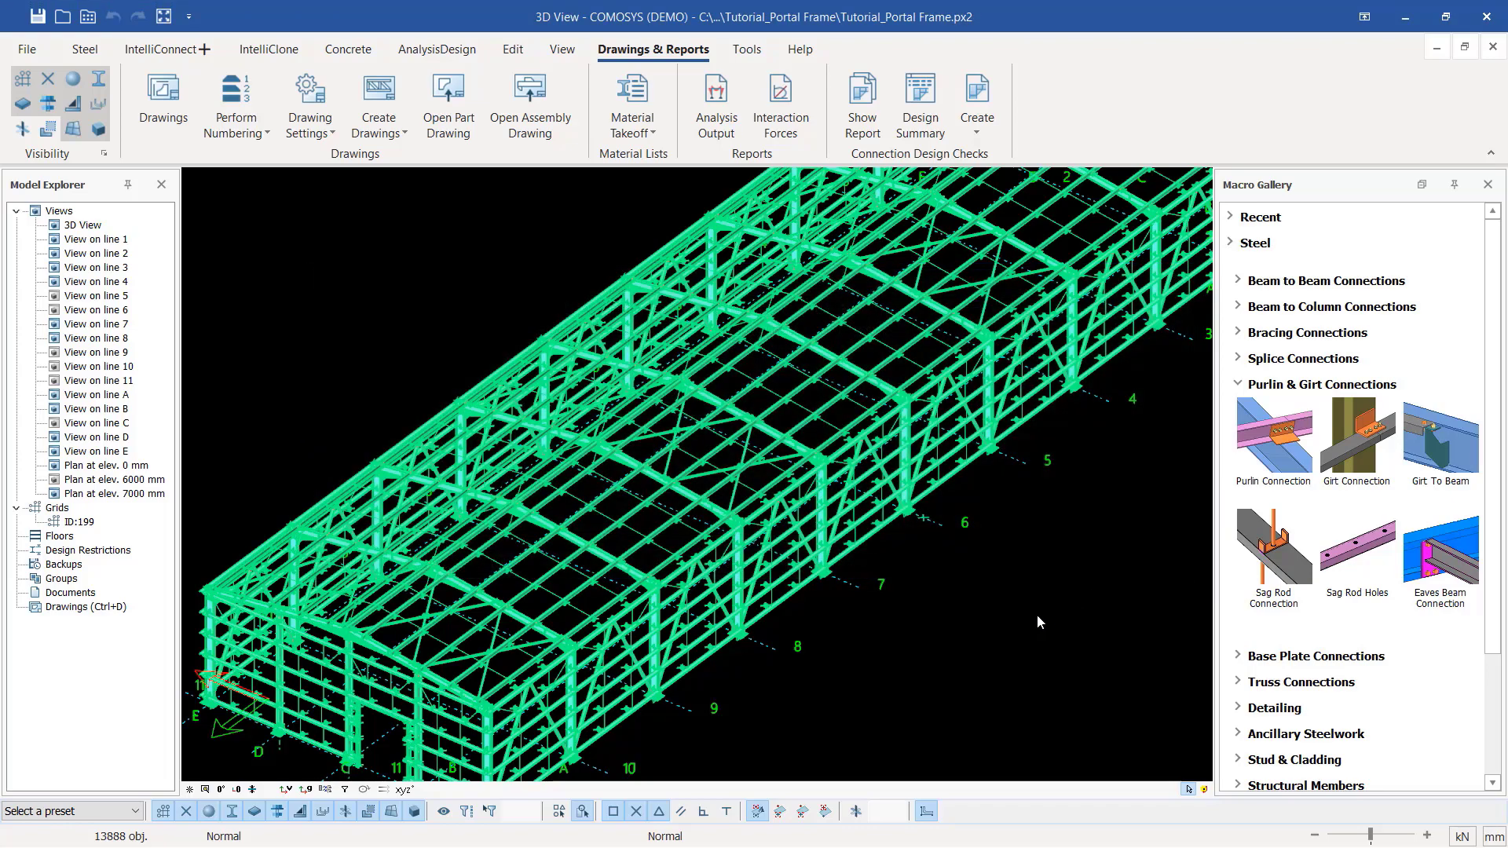
Step: Clear the selection and check the line A column at grid line 8 for its part and assembly numbers in the detailing definitions
{"action": "left_click", "coordinate": [990, 621]}
{"action": "scroll", "coordinate": [863, 571], "scroll_direction": "up", "scroll_amount": 10}
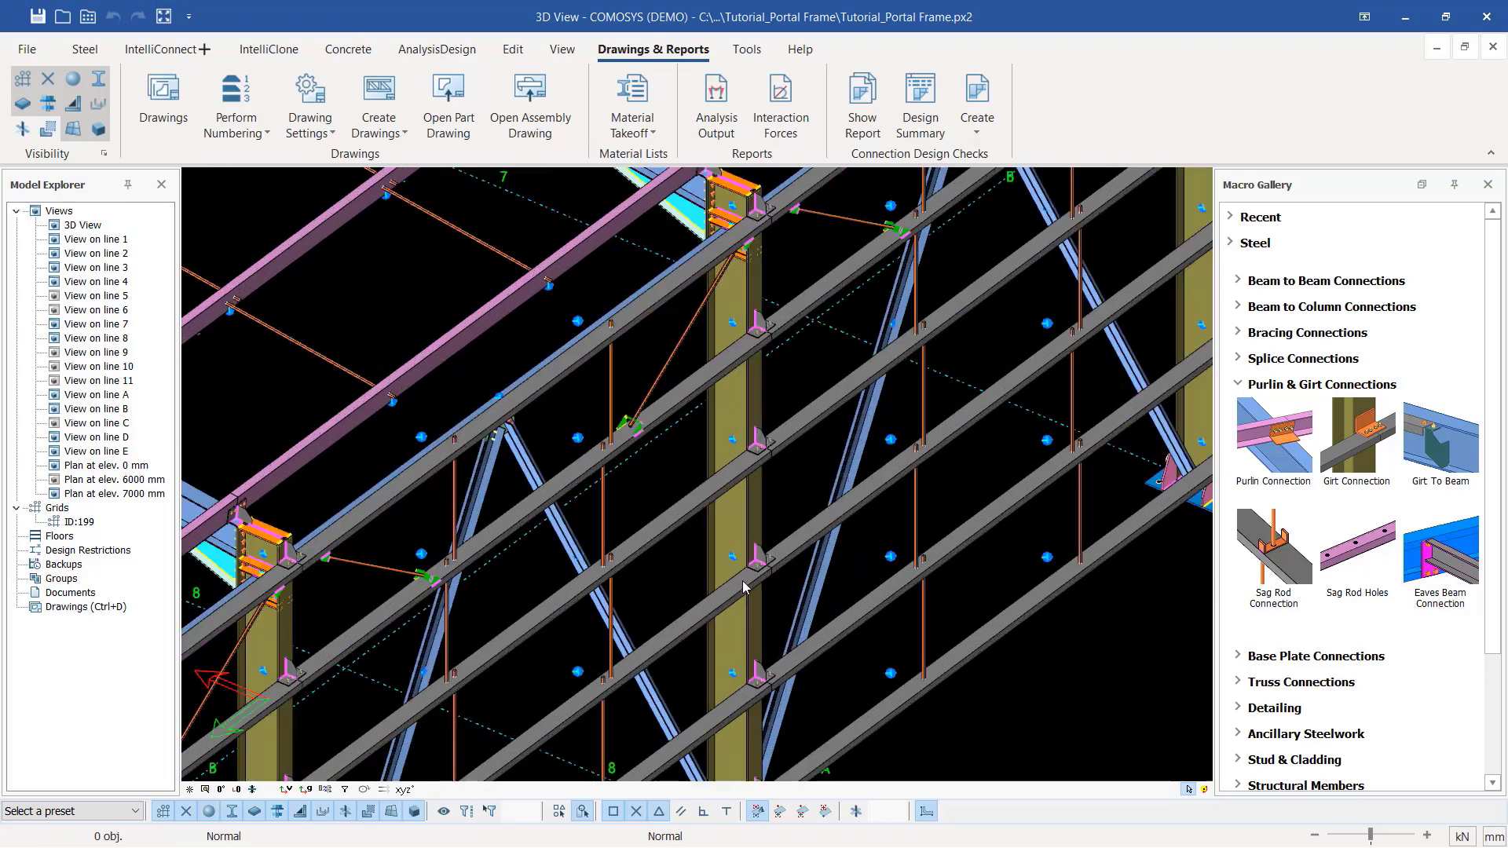
{"action": "left_click", "coordinate": [708, 315]}
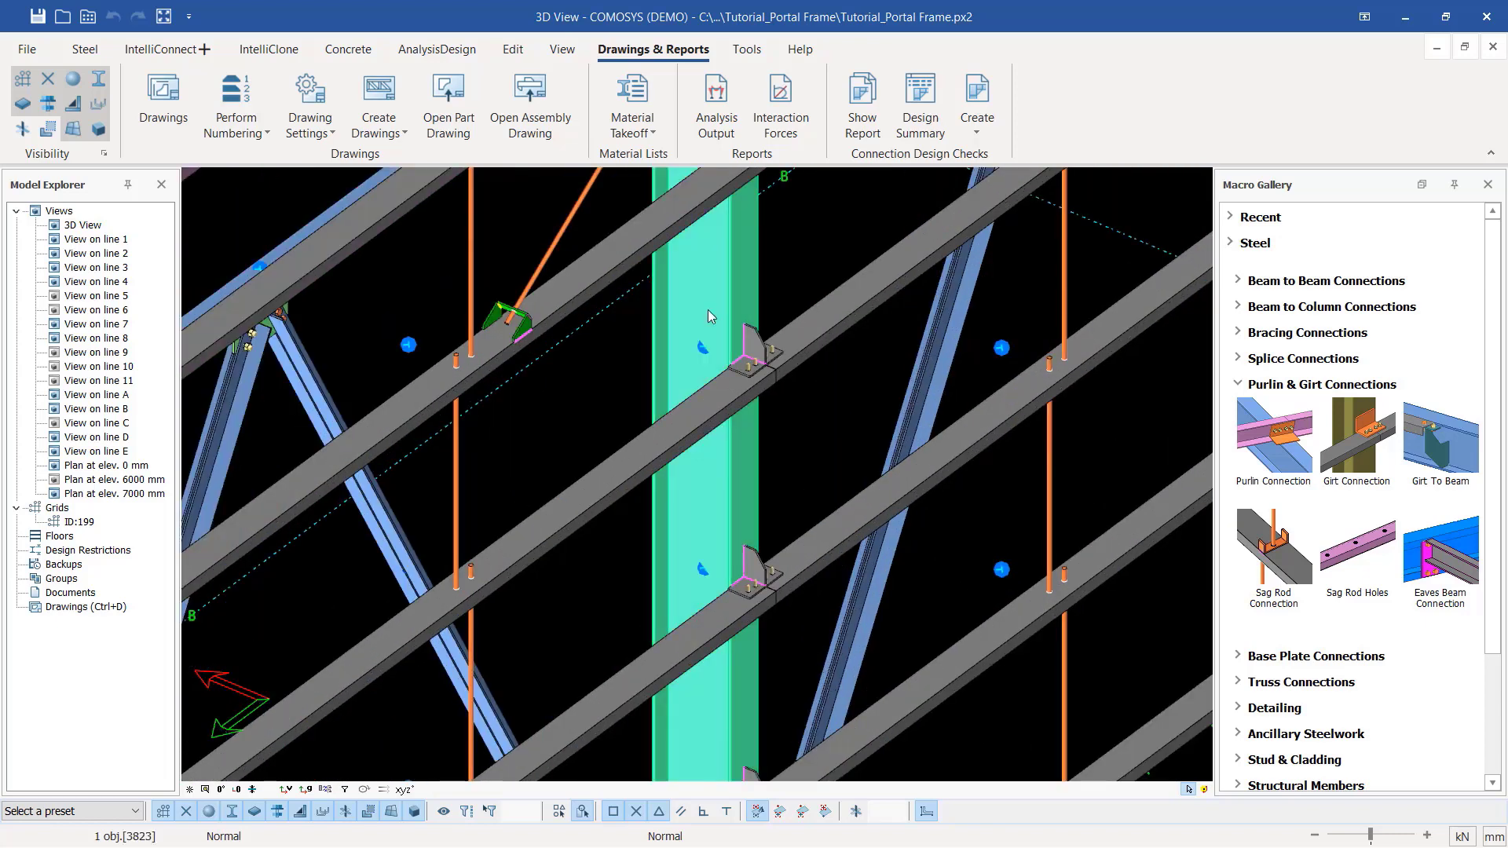
{"action": "double_click", "coordinate": [708, 315]}
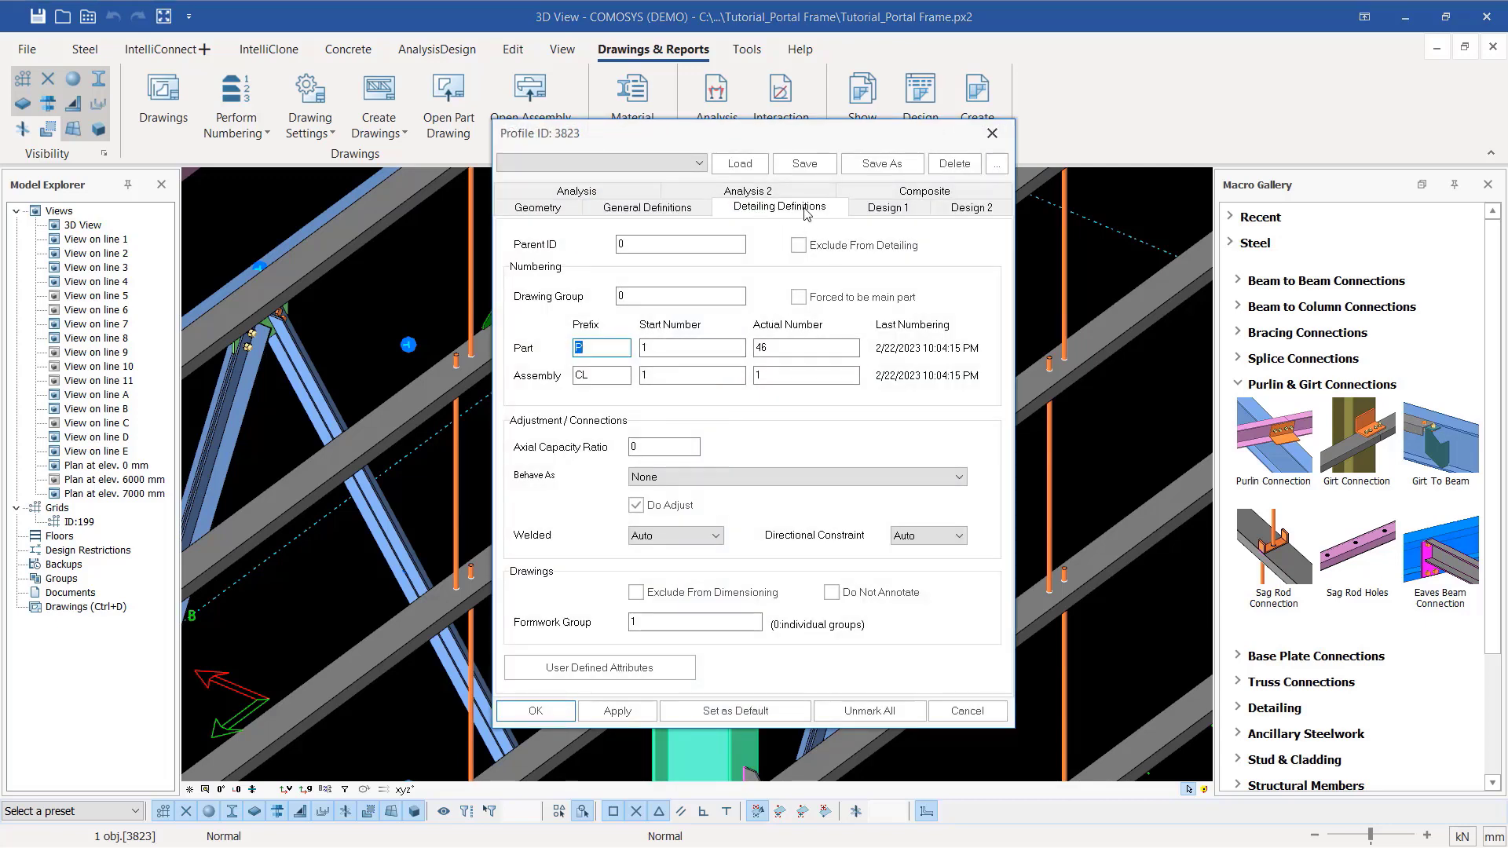
{"action": "left_click", "coordinate": [683, 348]}
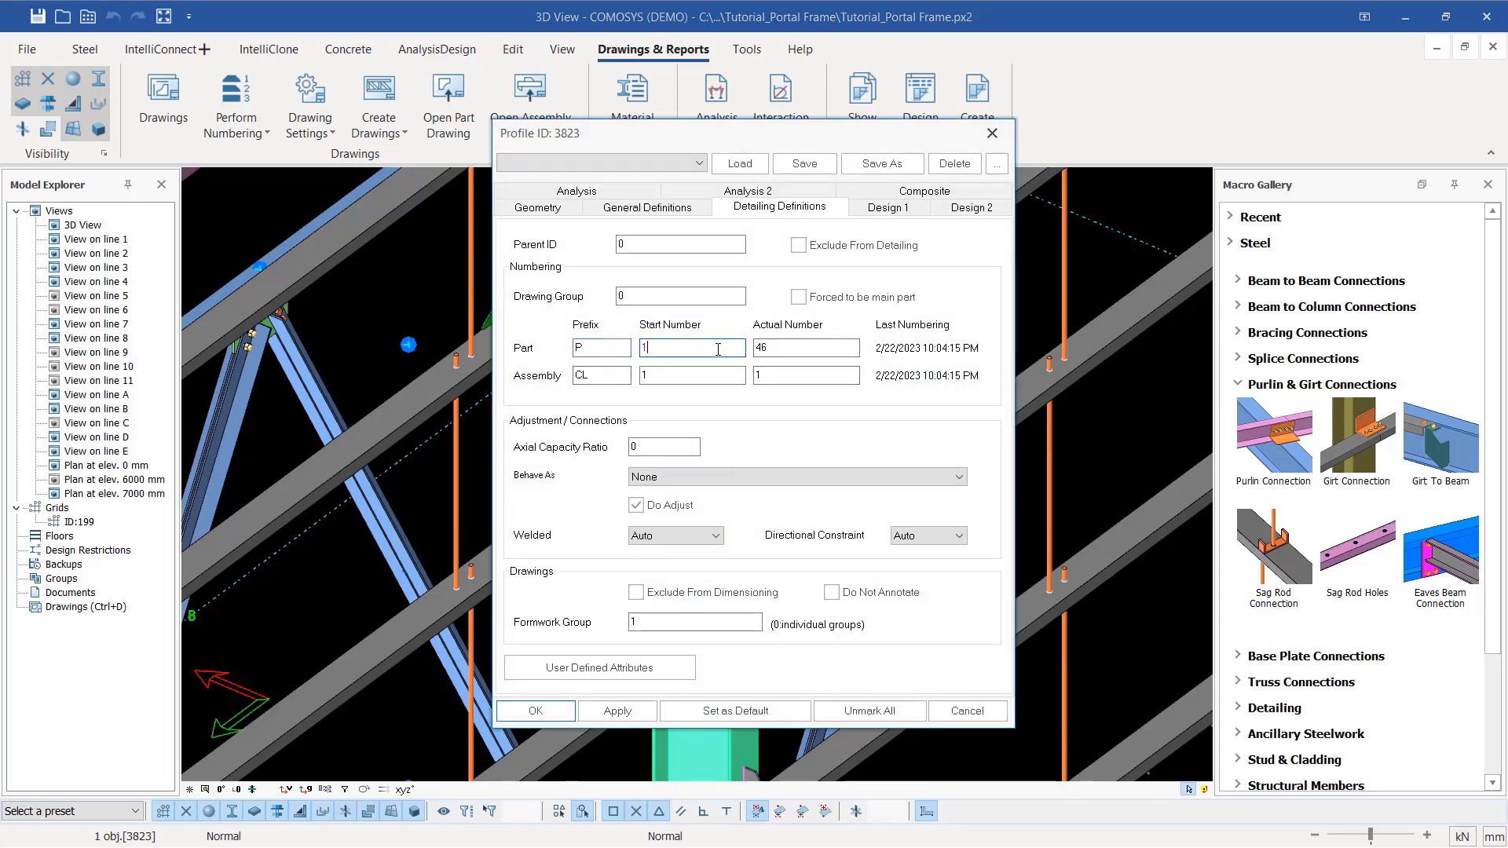
{"action": "double_click", "coordinate": [760, 348]}
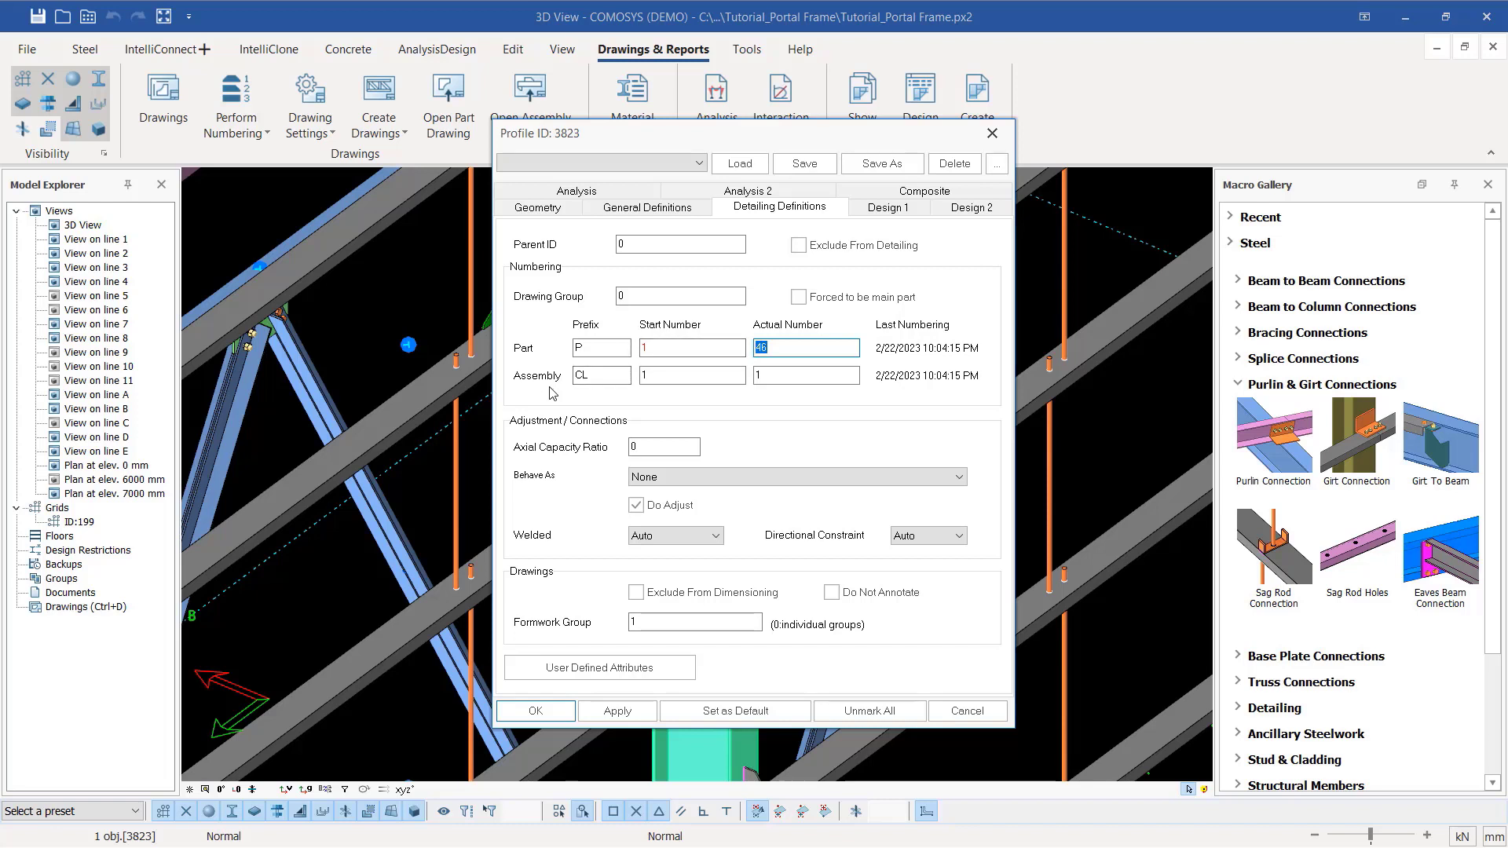
{"action": "left_click", "coordinate": [771, 374]}
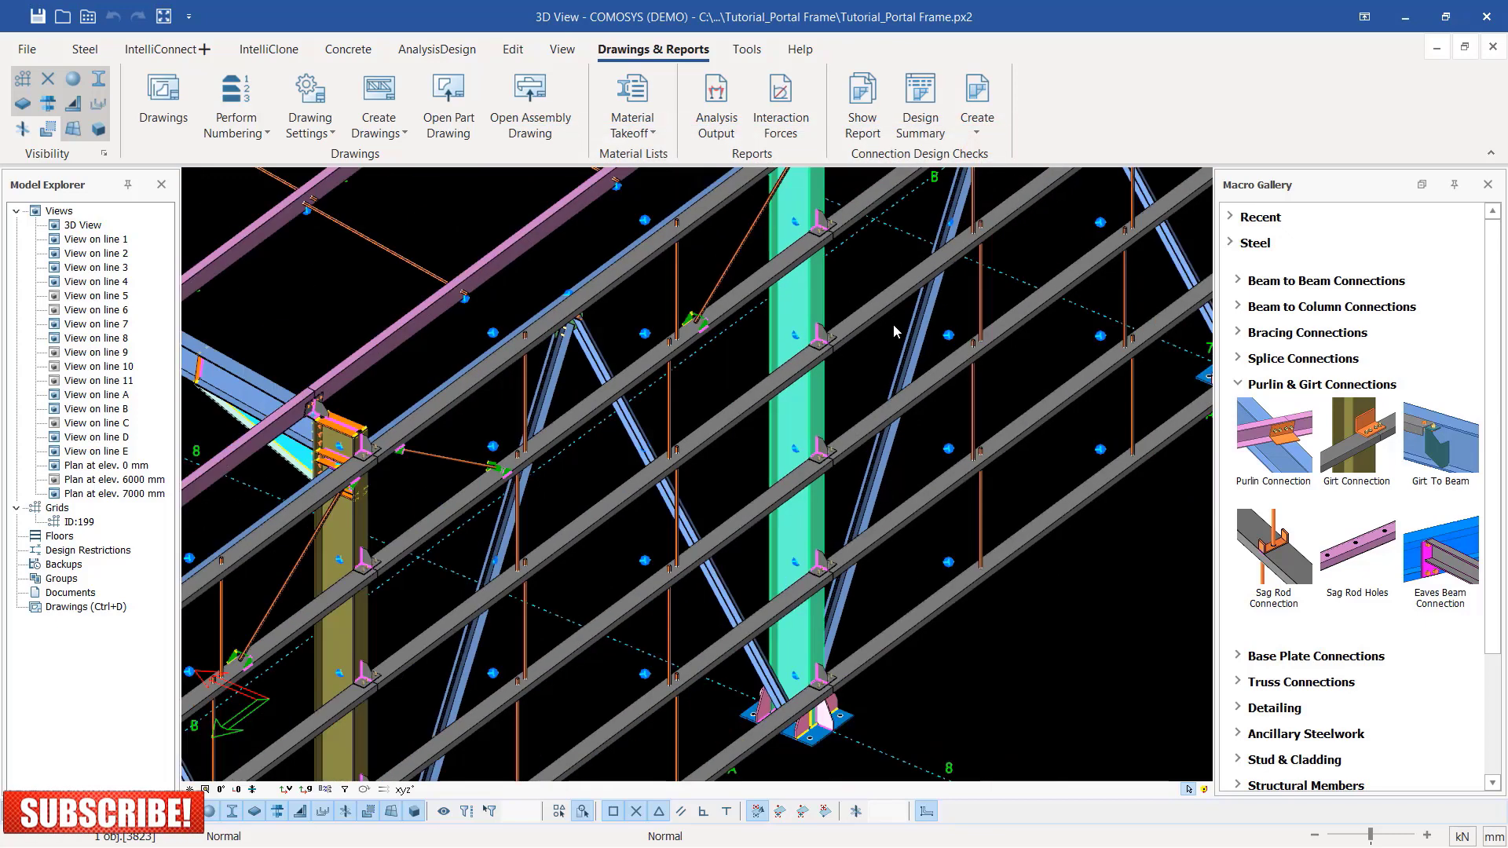
Step: Check the actual part and assembly numbers of the corner column at grid lines A and 11
{"action": "scroll", "coordinate": [893, 323], "scroll_direction": "down", "scroll_amount": 5}
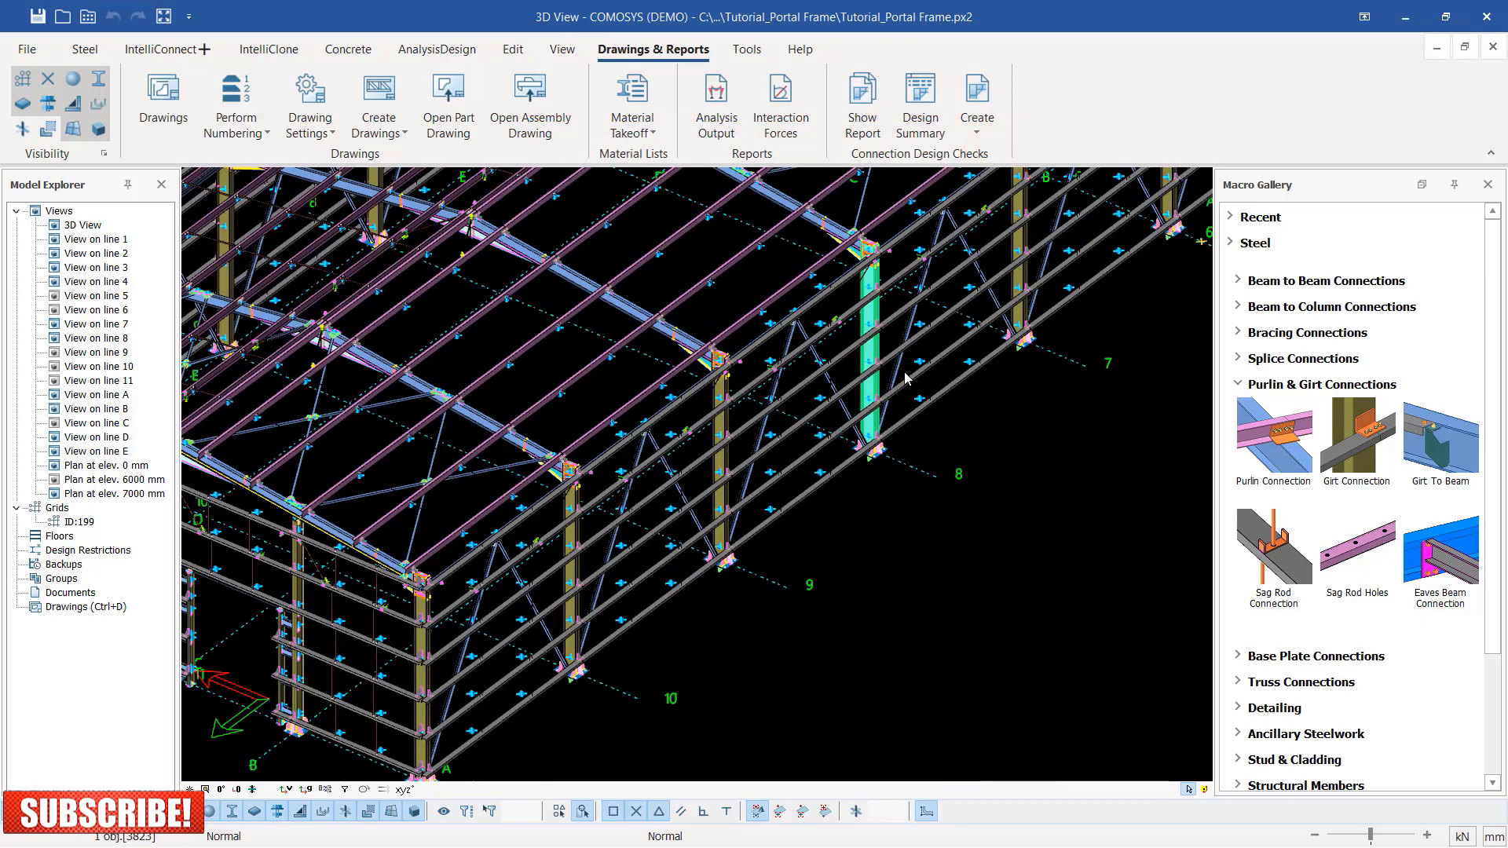
{"action": "scroll", "coordinate": [587, 542], "scroll_direction": "up", "scroll_amount": 5}
{"action": "scroll", "coordinate": [587, 542], "scroll_direction": "up", "scroll_amount": 3}
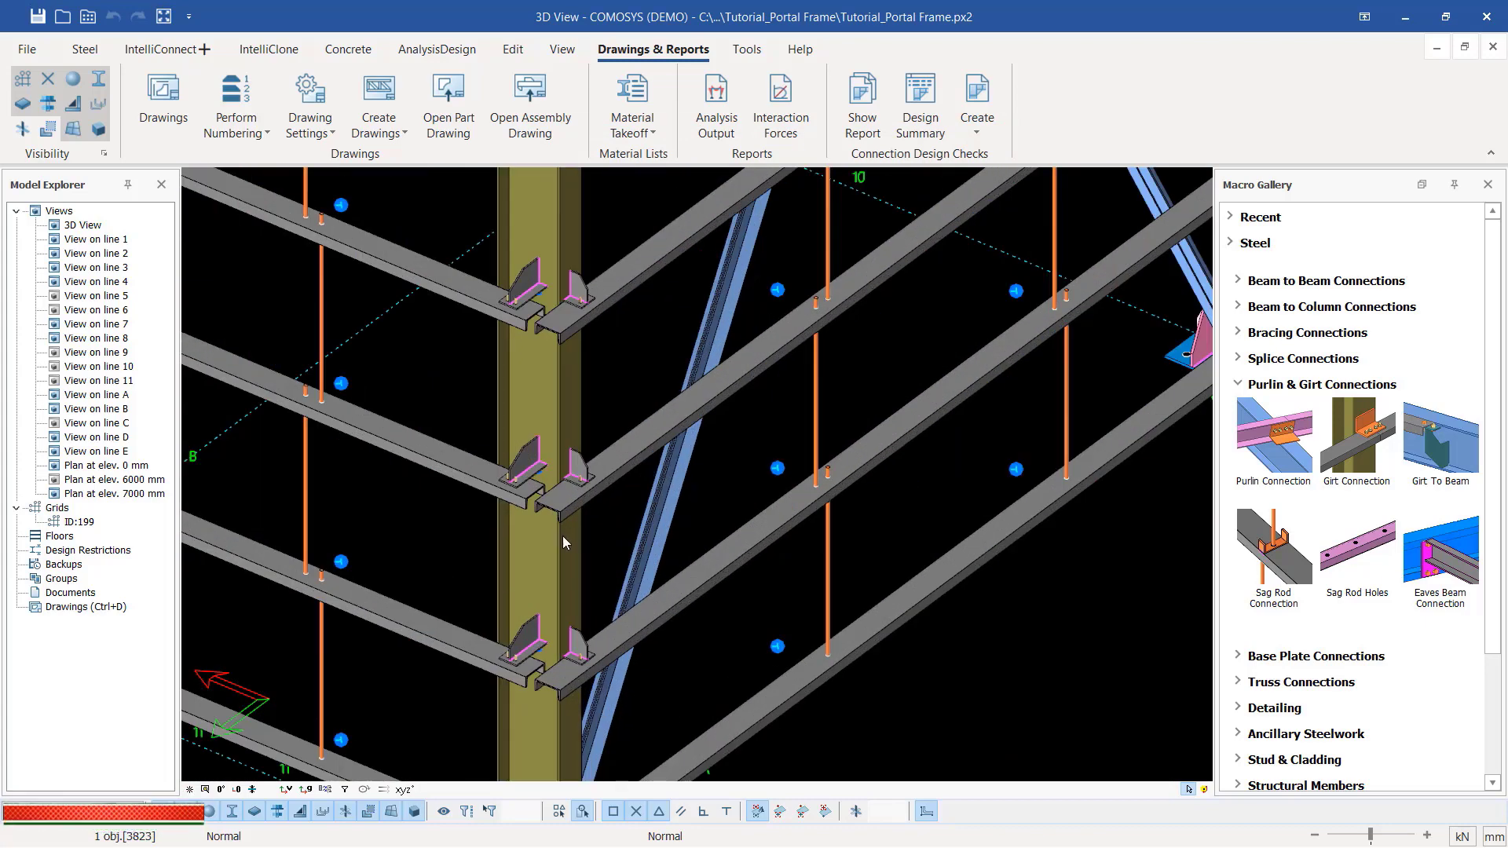
{"action": "left_click", "coordinate": [531, 374]}
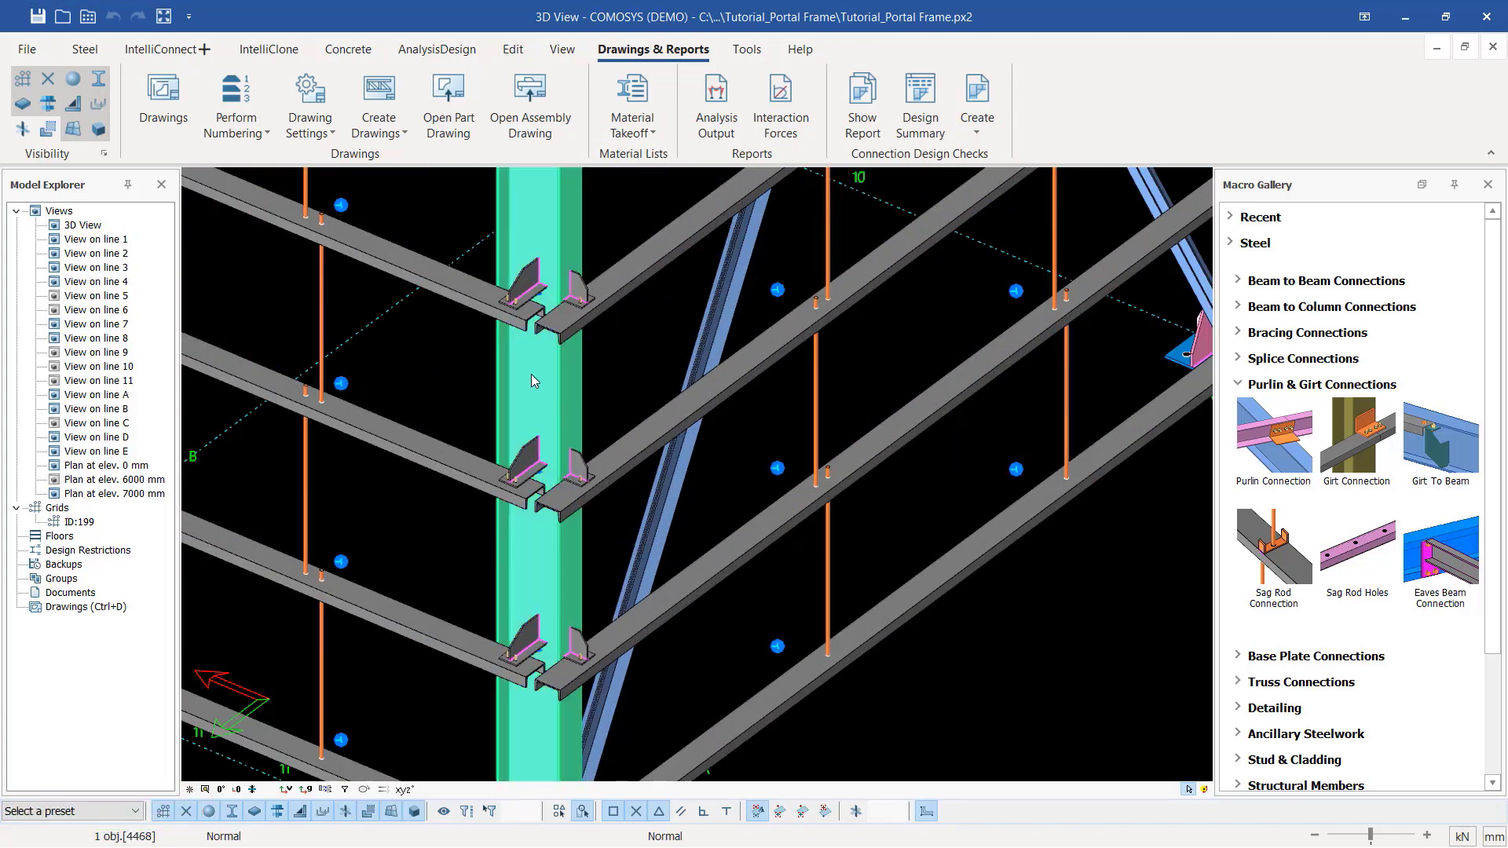
{"action": "double_click", "coordinate": [531, 374]}
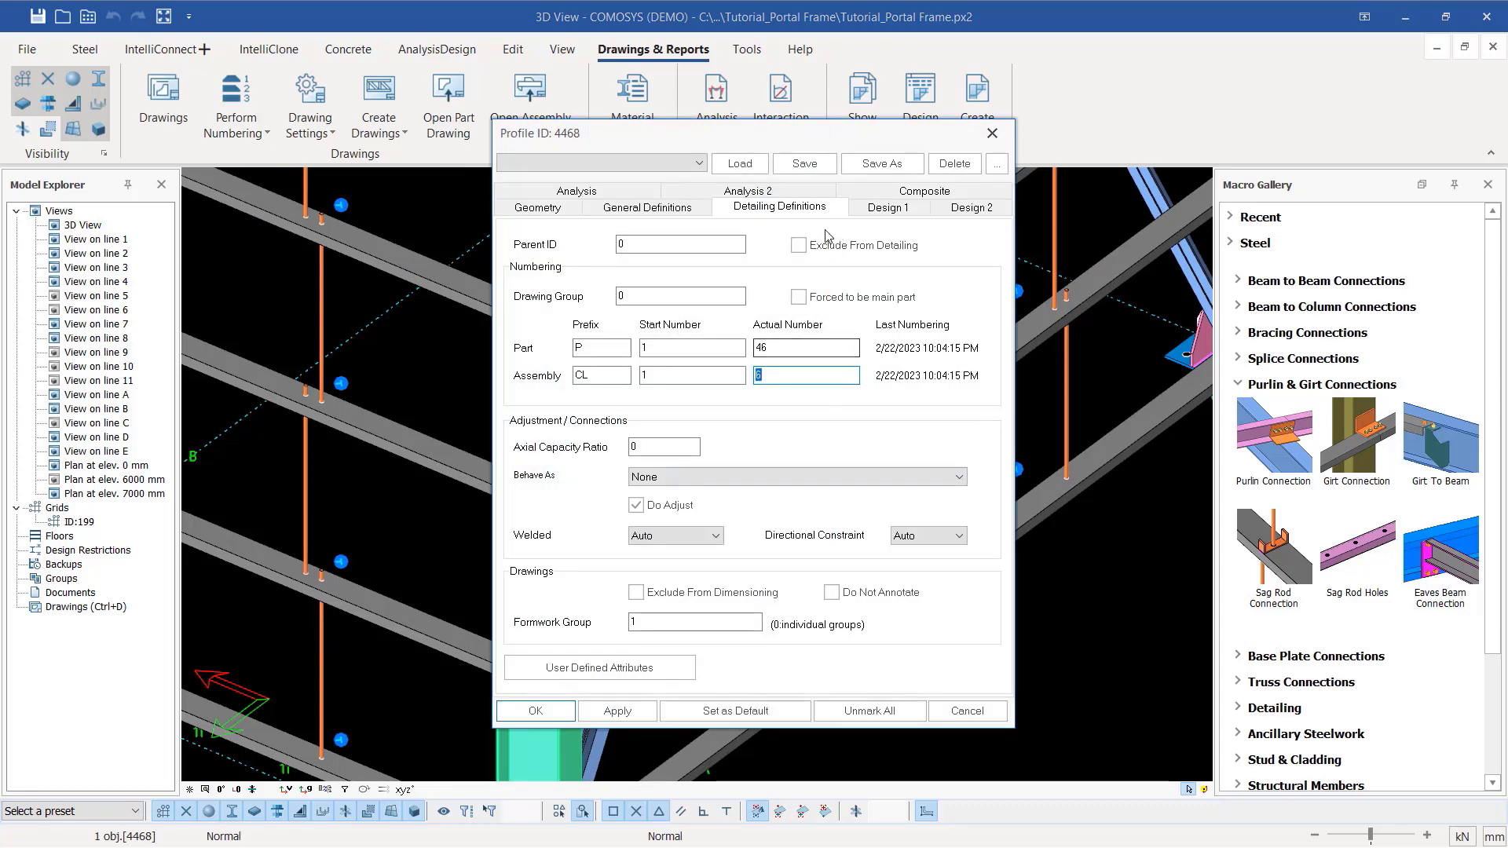
{"action": "left_click", "coordinate": [786, 374]}
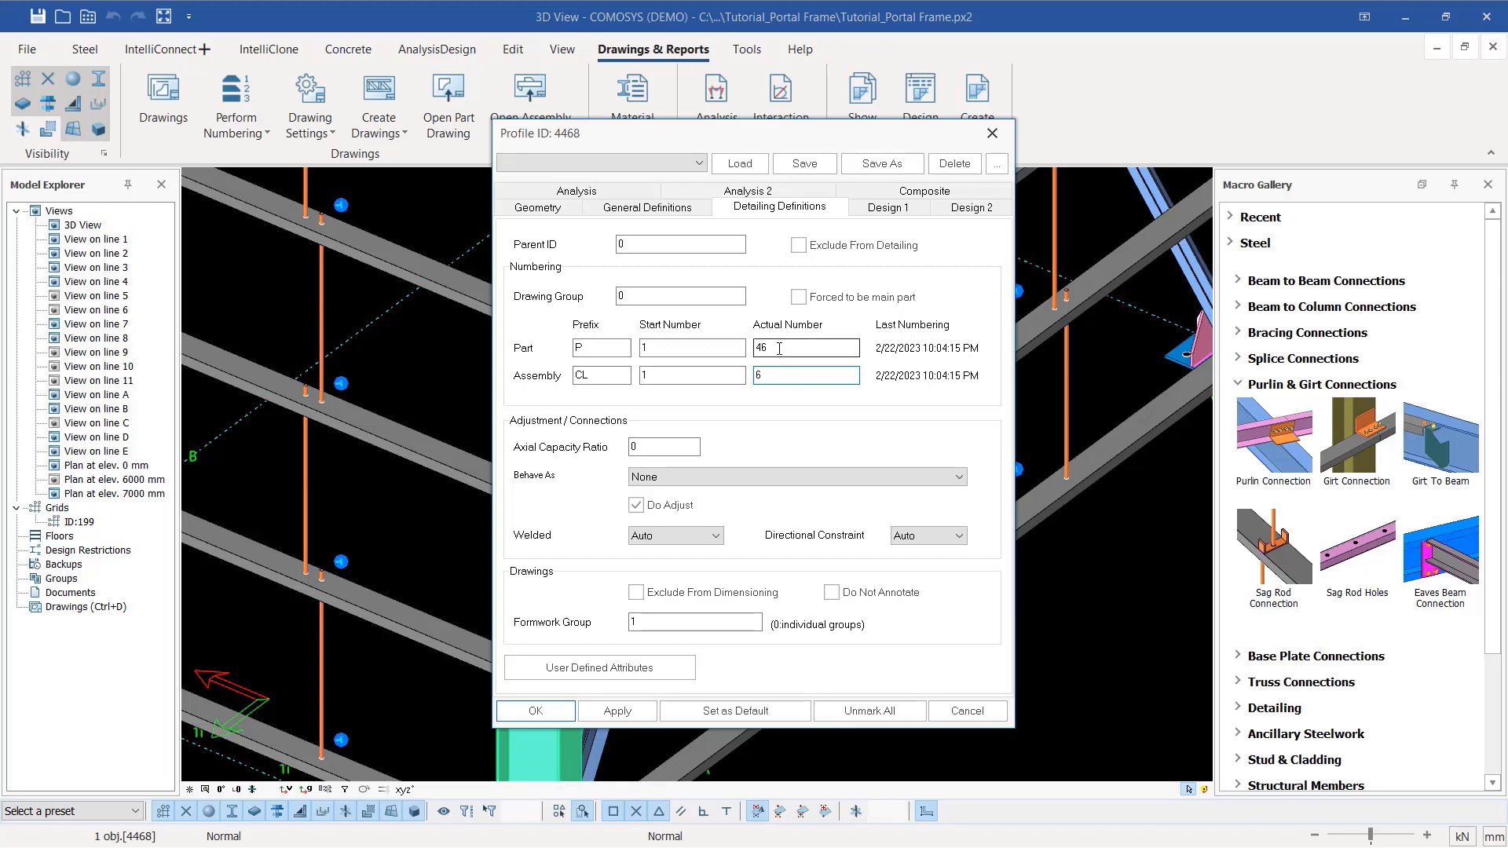
{"action": "left_click", "coordinate": [992, 133]}
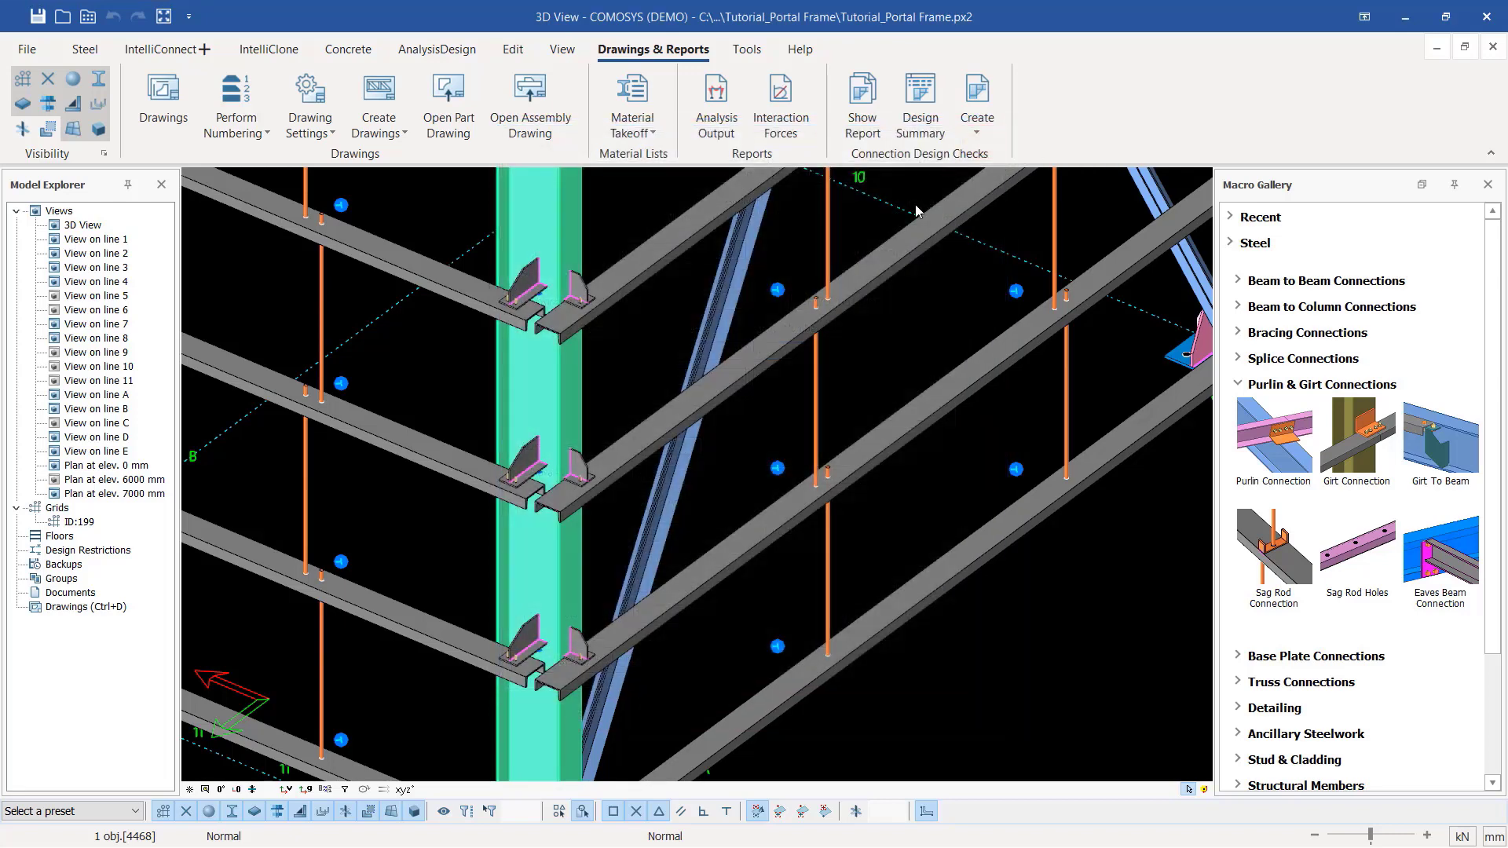
Step: Check the part and assembly numbers of the second girt from the top between grid lines 10 and 11 on line A
{"action": "scroll", "coordinate": [681, 535], "scroll_direction": "down", "scroll_amount": 5}
{"action": "scroll", "coordinate": [640, 531], "scroll_direction": "up", "scroll_amount": 6}
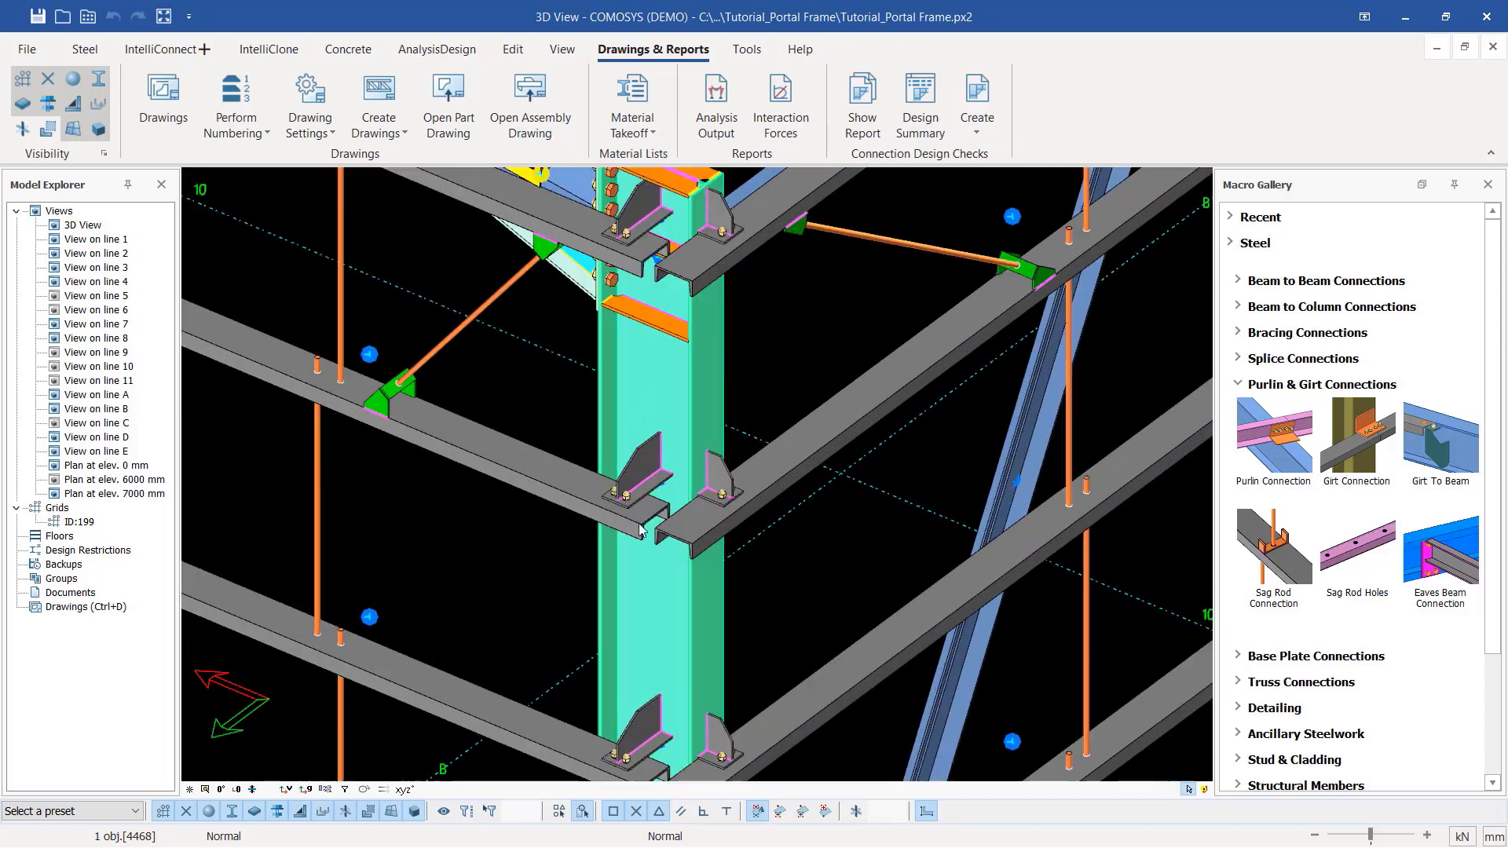
{"action": "scroll", "coordinate": [640, 530], "scroll_direction": "up", "scroll_amount": 2}
{"action": "scroll", "coordinate": [664, 486], "scroll_direction": "up", "scroll_amount": 2}
{"action": "scroll", "coordinate": [854, 481], "scroll_direction": "down", "scroll_amount": 4}
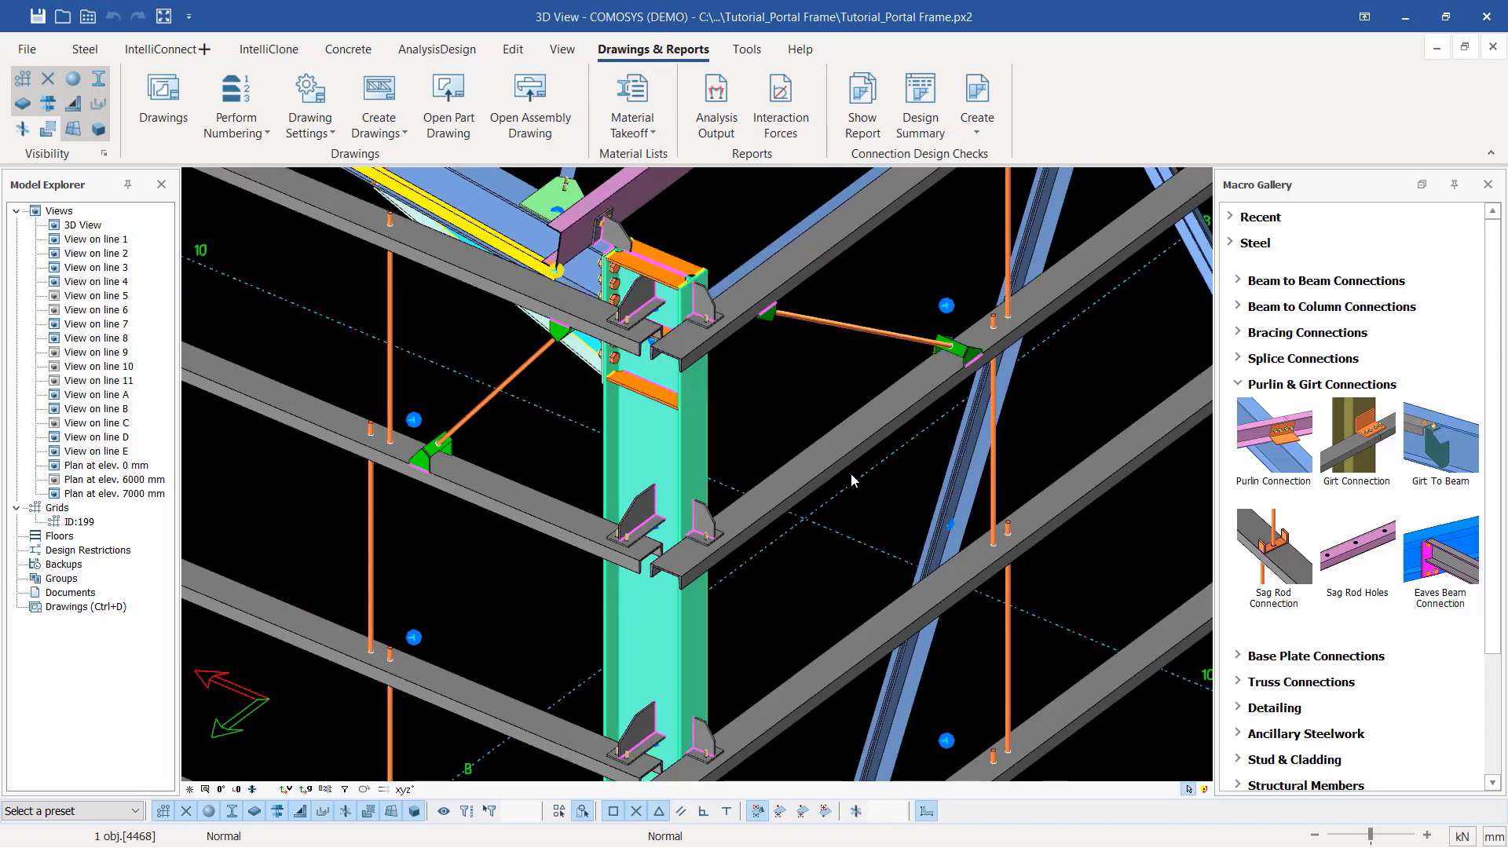
{"action": "left_click", "coordinate": [865, 426]}
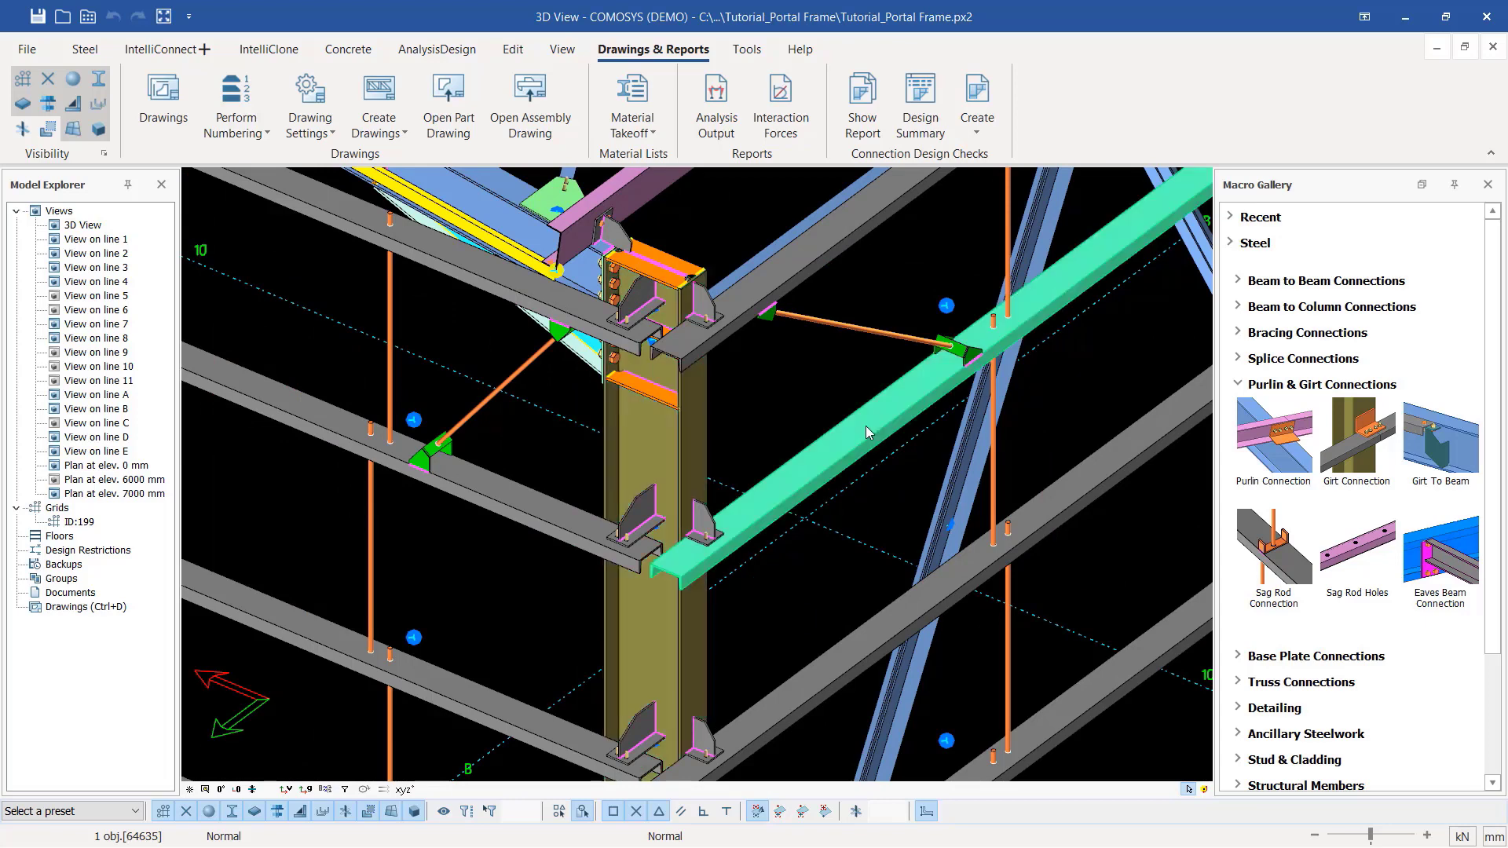
{"action": "double_click", "coordinate": [866, 426]}
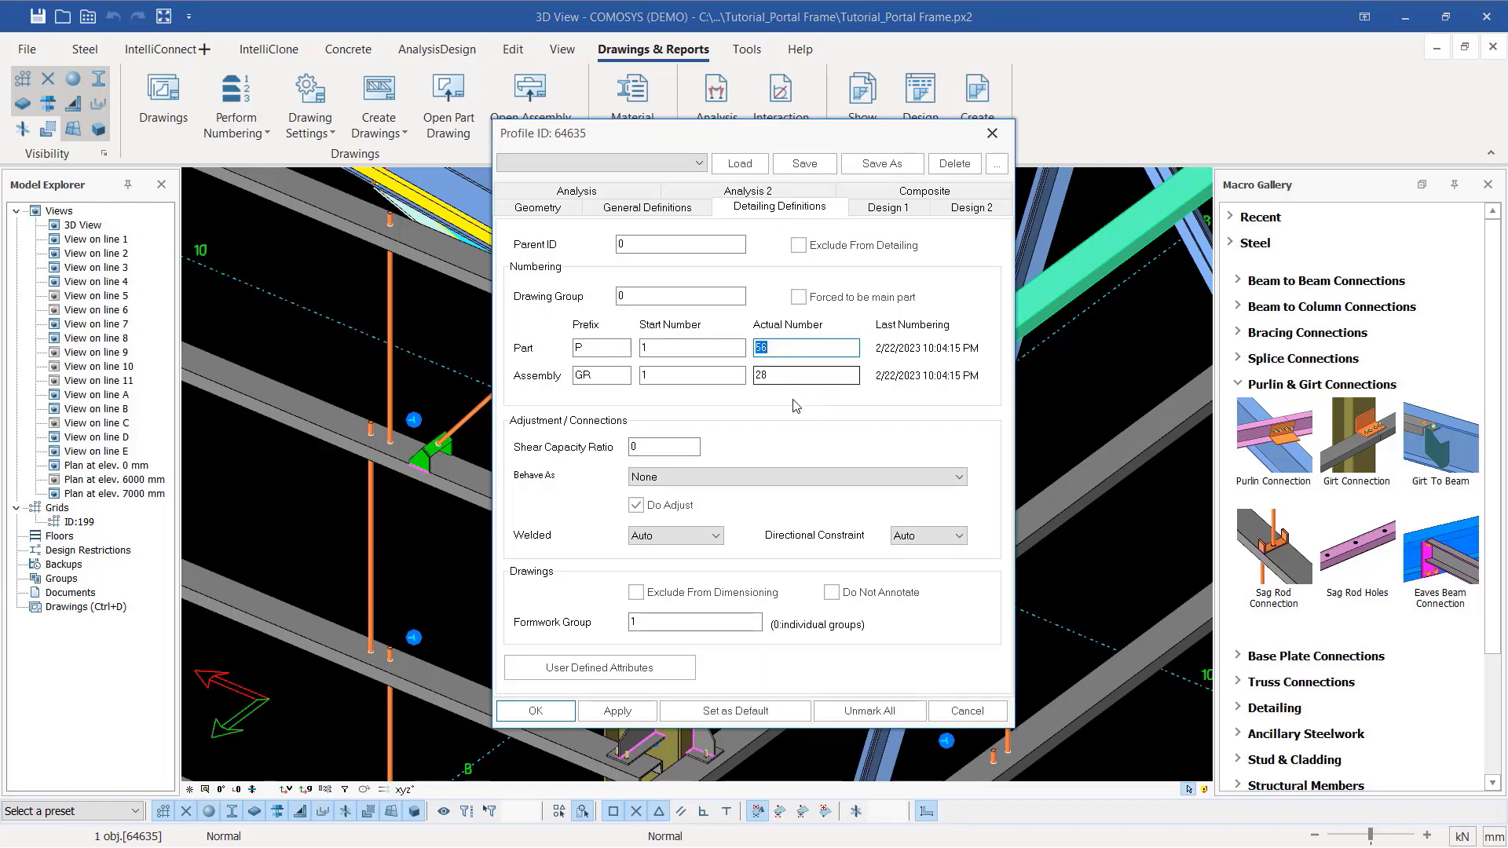
{"action": "left_click", "coordinate": [789, 347]}
{"action": "left_click", "coordinate": [782, 377]}
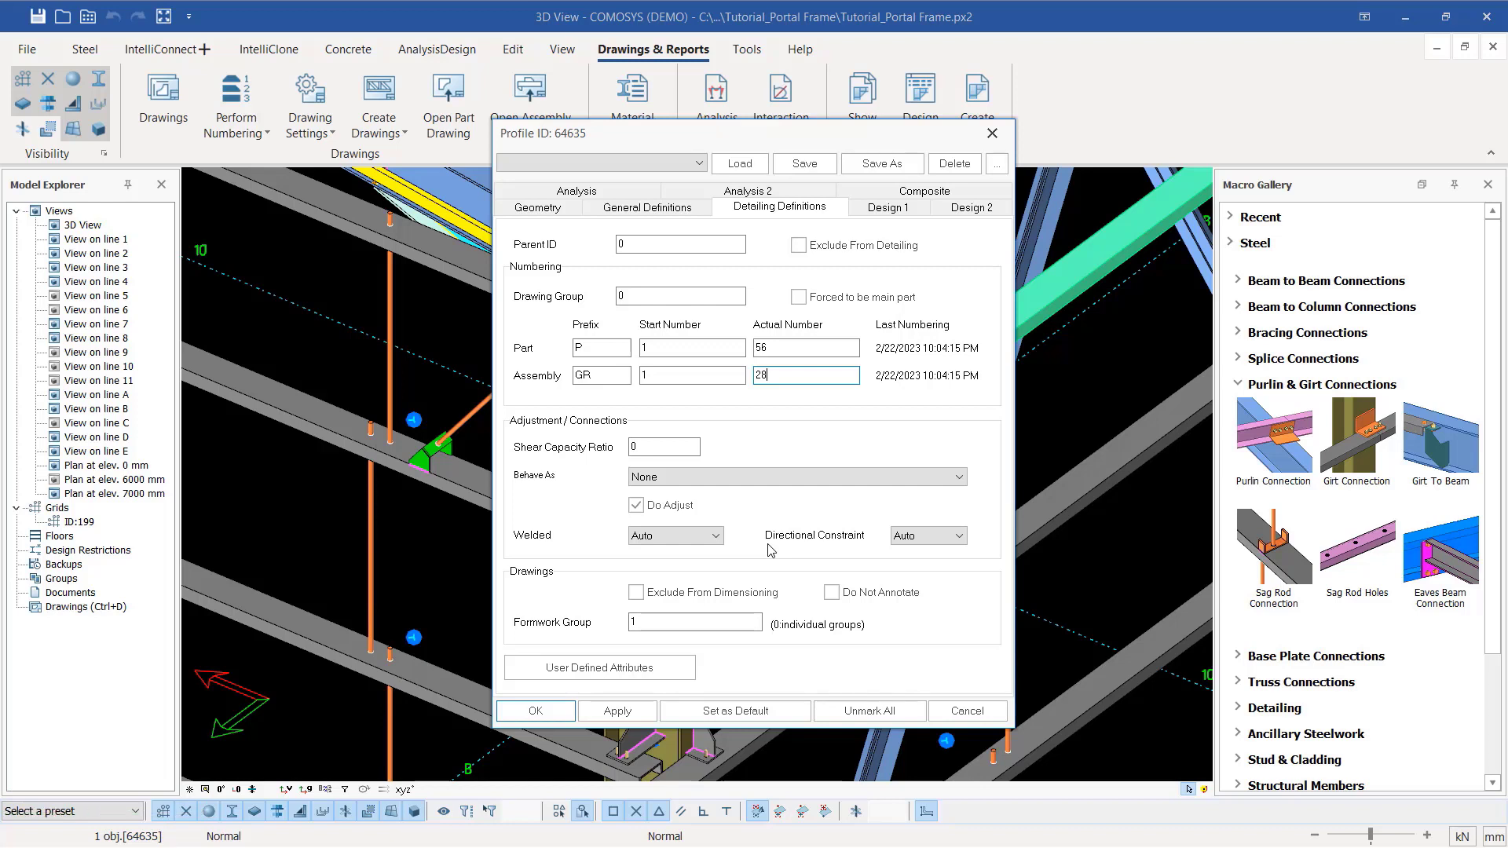
{"action": "left_click", "coordinate": [991, 134]}
Step: Check the assembly prefix and the actual part and assembly numbers of a roof sag rod between two purlins in the end bay
{"action": "scroll", "coordinate": [685, 332], "scroll_direction": "down", "scroll_amount": 5}
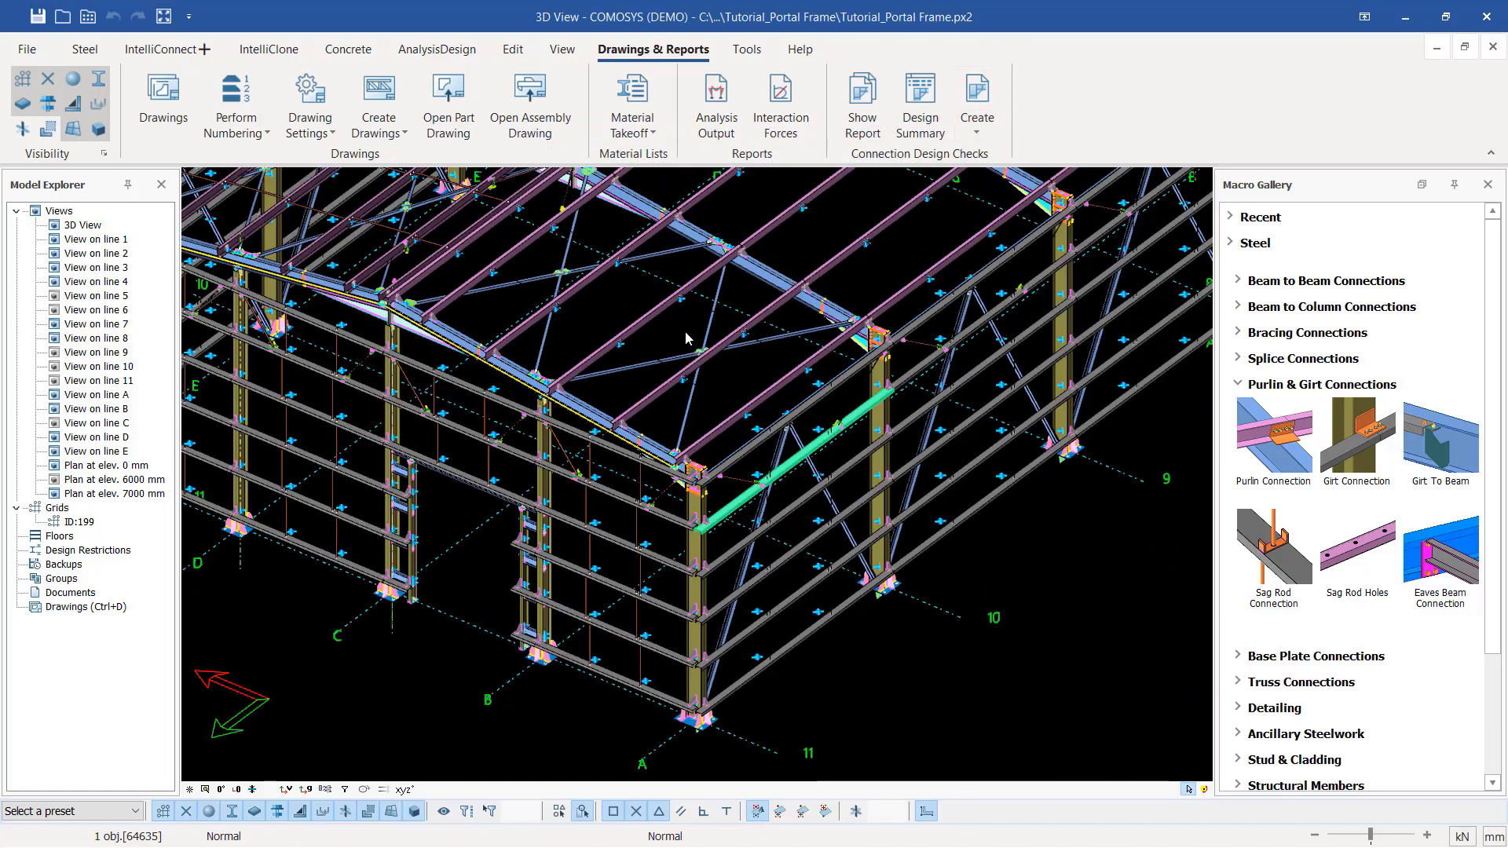
{"action": "scroll", "coordinate": [684, 332], "scroll_direction": "up", "scroll_amount": 5}
{"action": "scroll", "coordinate": [754, 506], "scroll_direction": "down", "scroll_amount": 2}
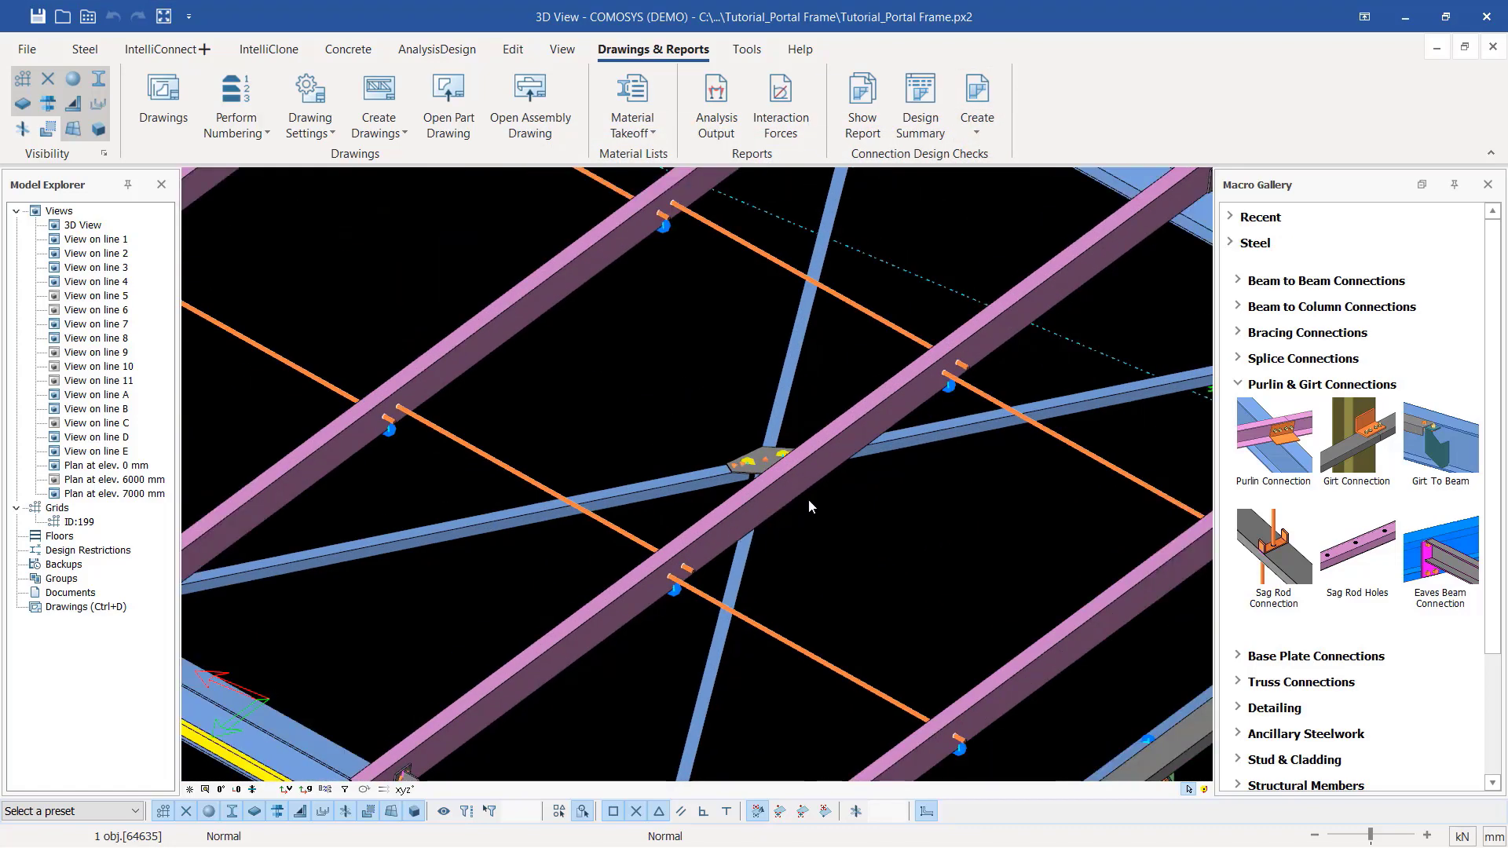
{"action": "left_click", "coordinate": [489, 461]}
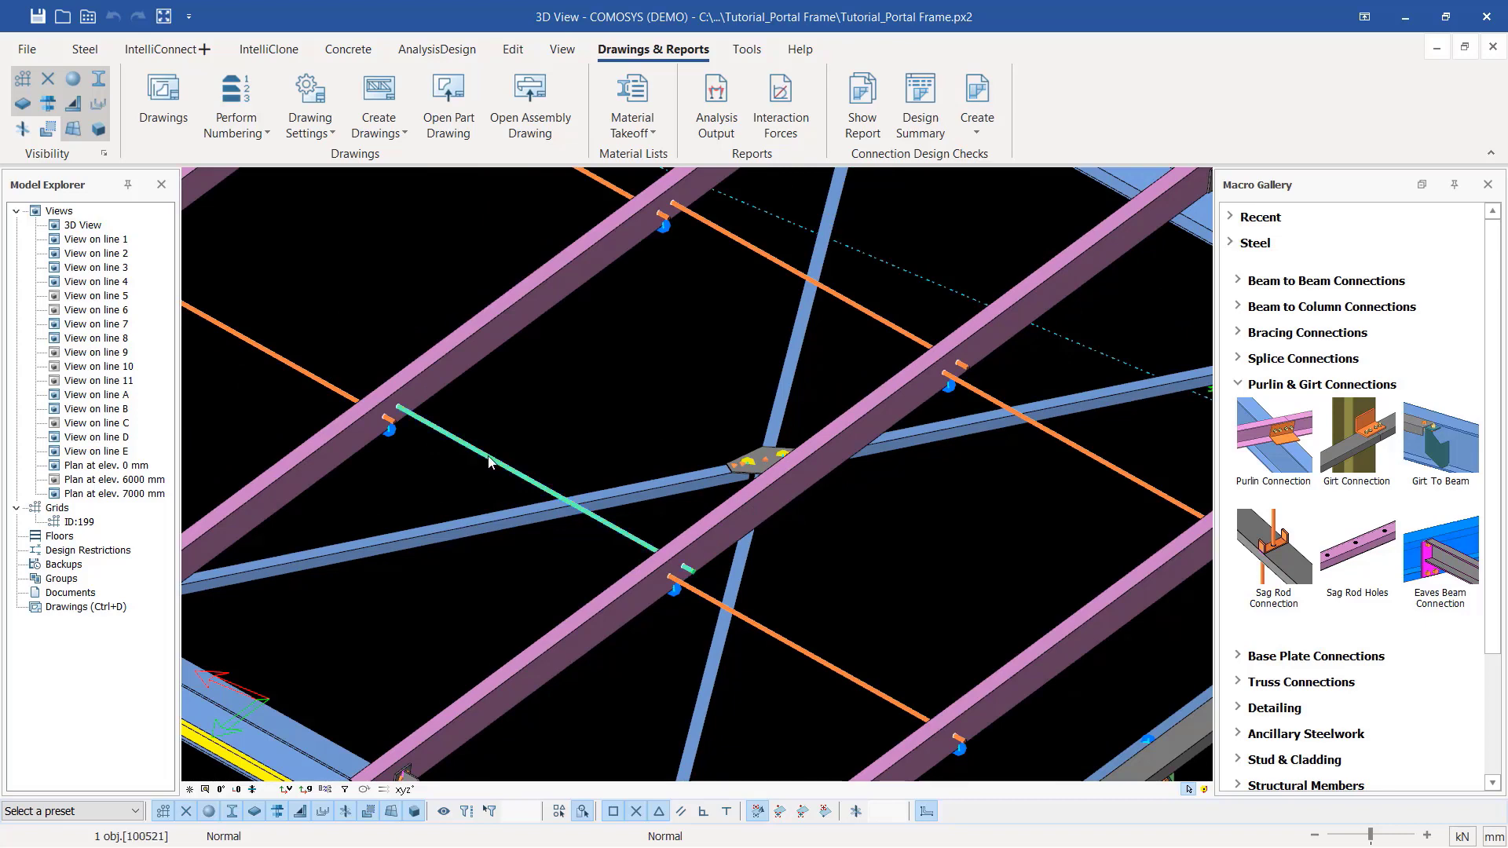
{"action": "double_click", "coordinate": [489, 461]}
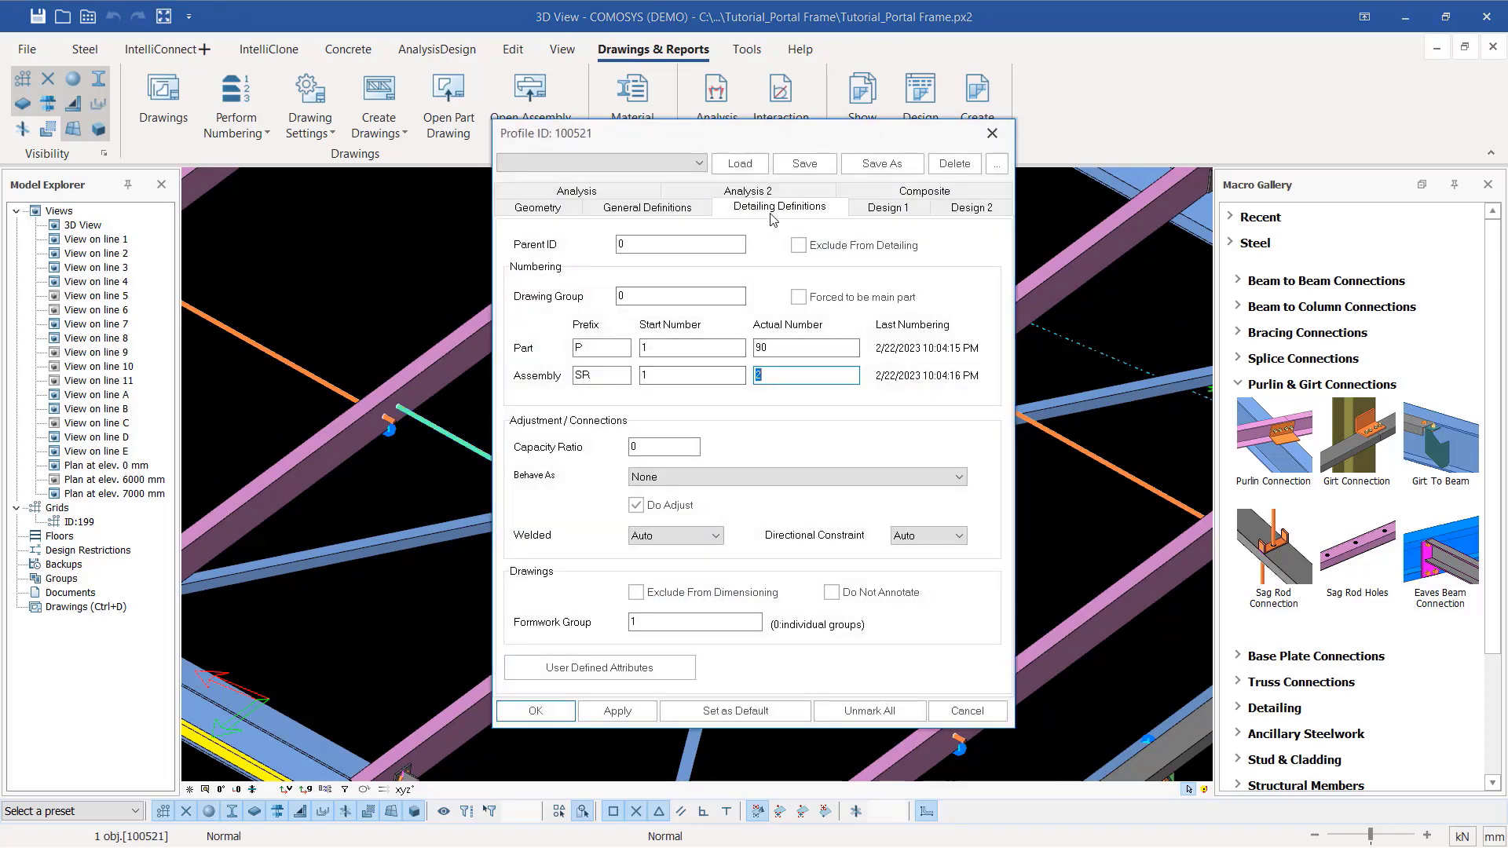
{"action": "left_click", "coordinate": [597, 377]}
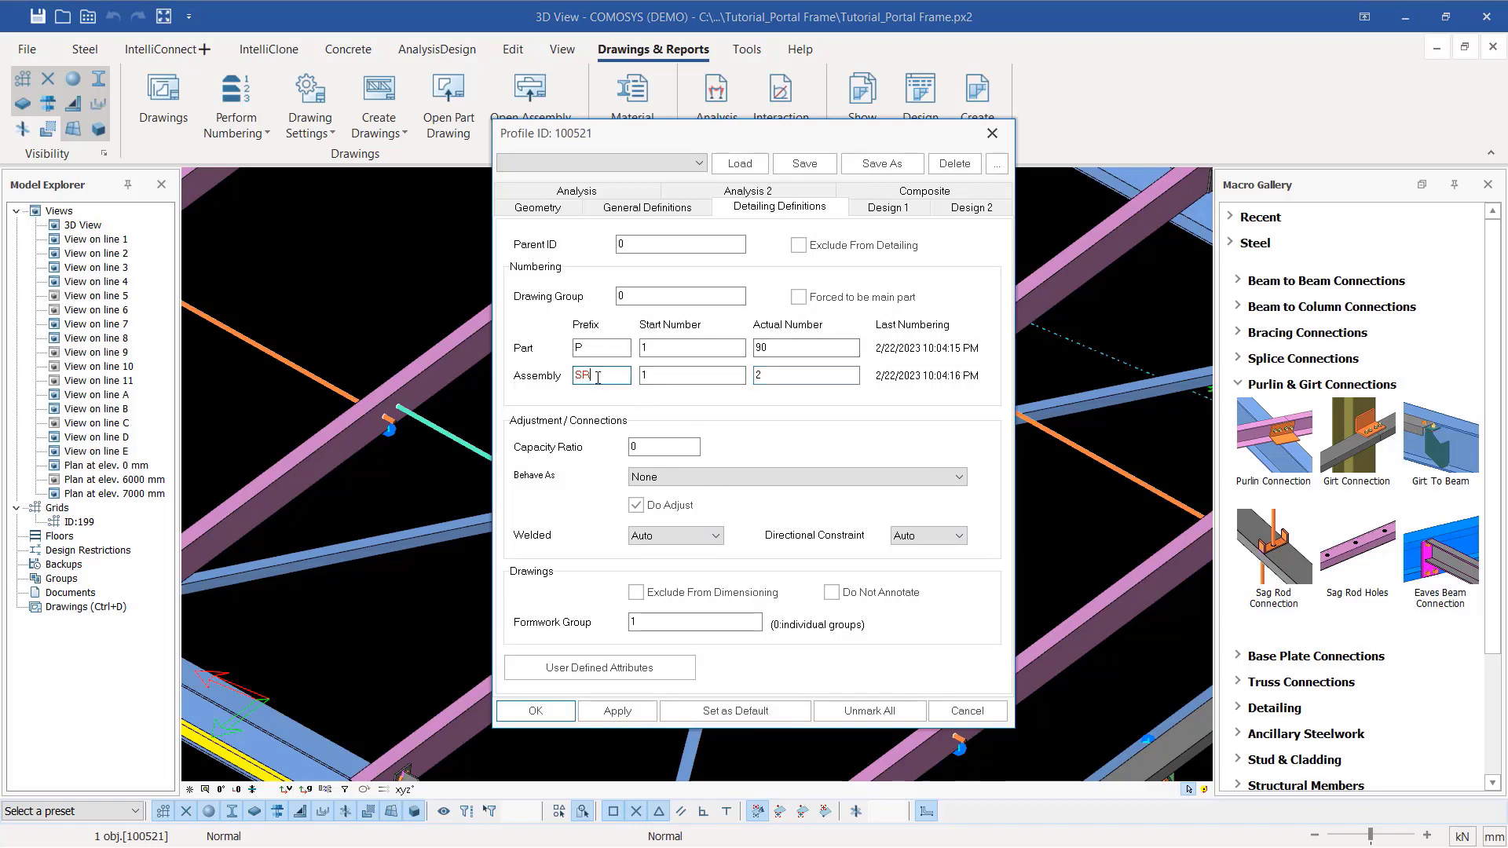
{"action": "left_click", "coordinate": [782, 373]}
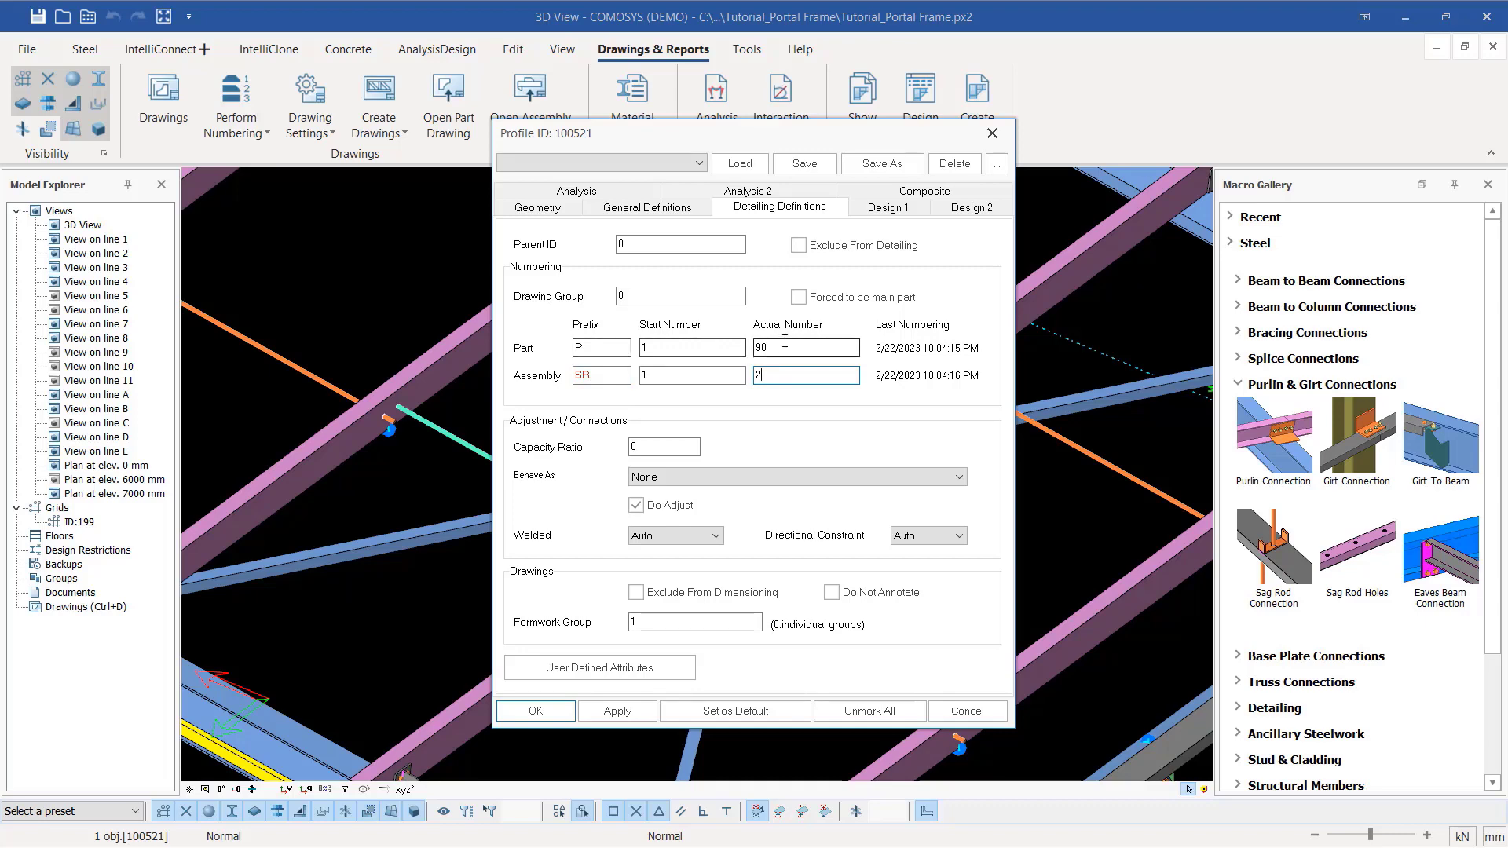
{"action": "left_click", "coordinate": [781, 348]}
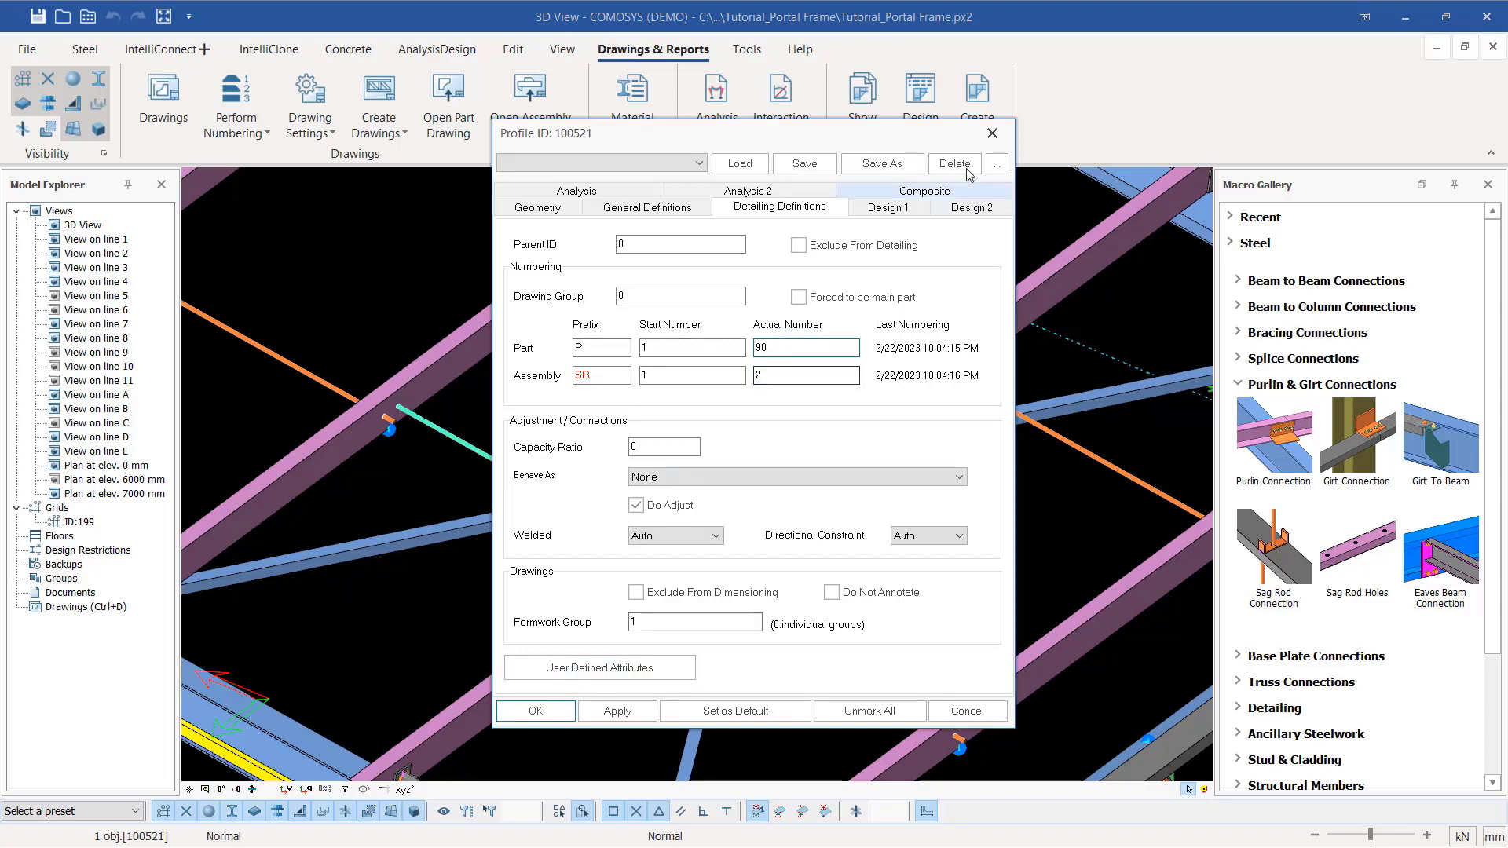
{"action": "left_click", "coordinate": [991, 134]}
Step: Clear the sag rod selection and save the numbered portal frame project
{"action": "left_click", "coordinate": [614, 412]}
{"action": "scroll", "coordinate": [614, 412], "scroll_direction": "down", "scroll_amount": 6}
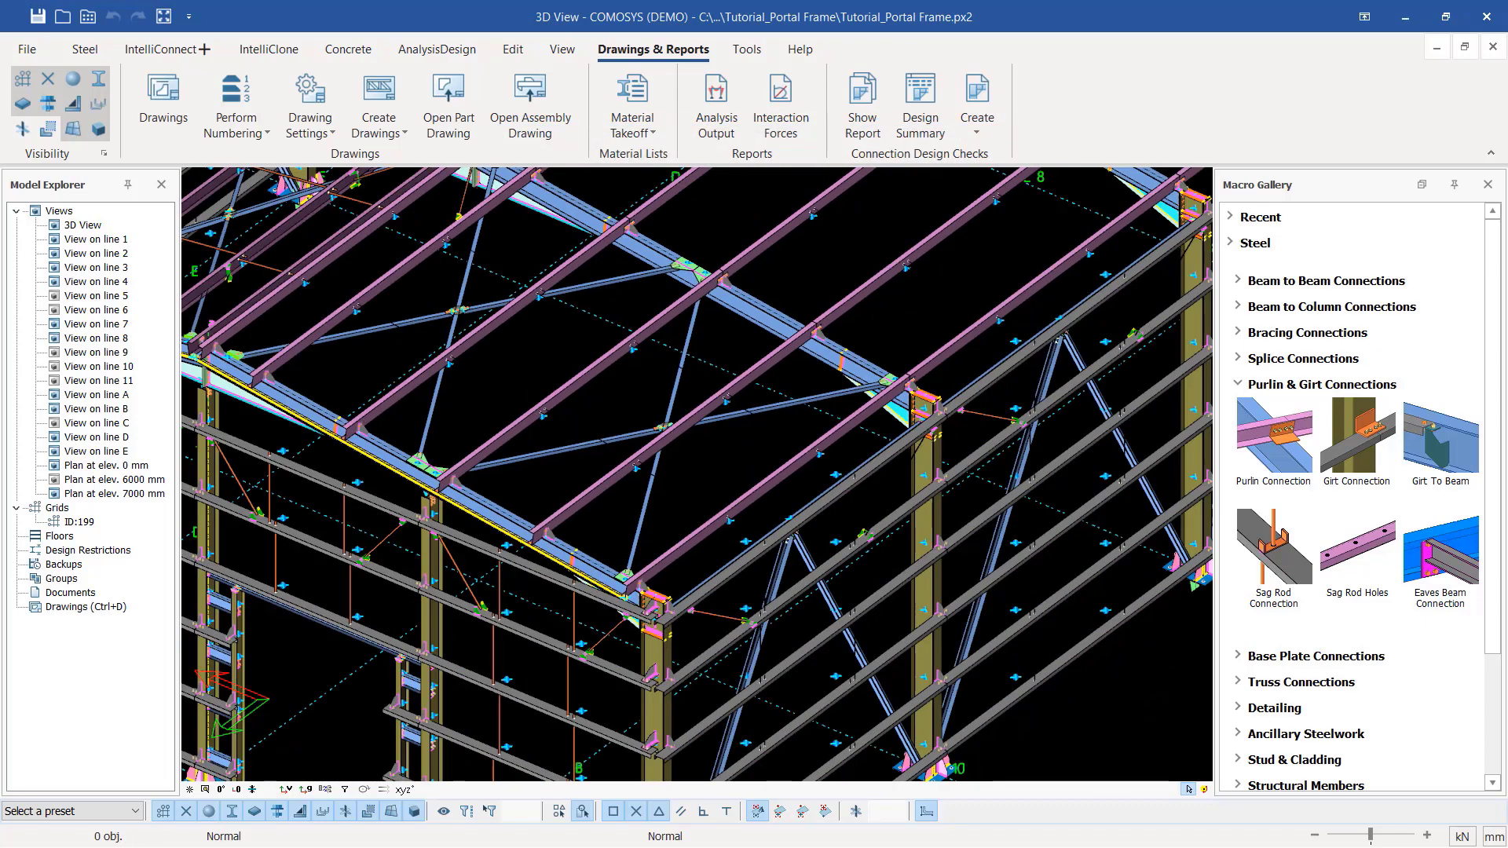
{"action": "middle_click_drag", "start_coordinate": [774, 471], "coordinate": [610, 573]}
{"action": "scroll", "coordinate": [627, 581], "scroll_direction": "down", "scroll_amount": 5}
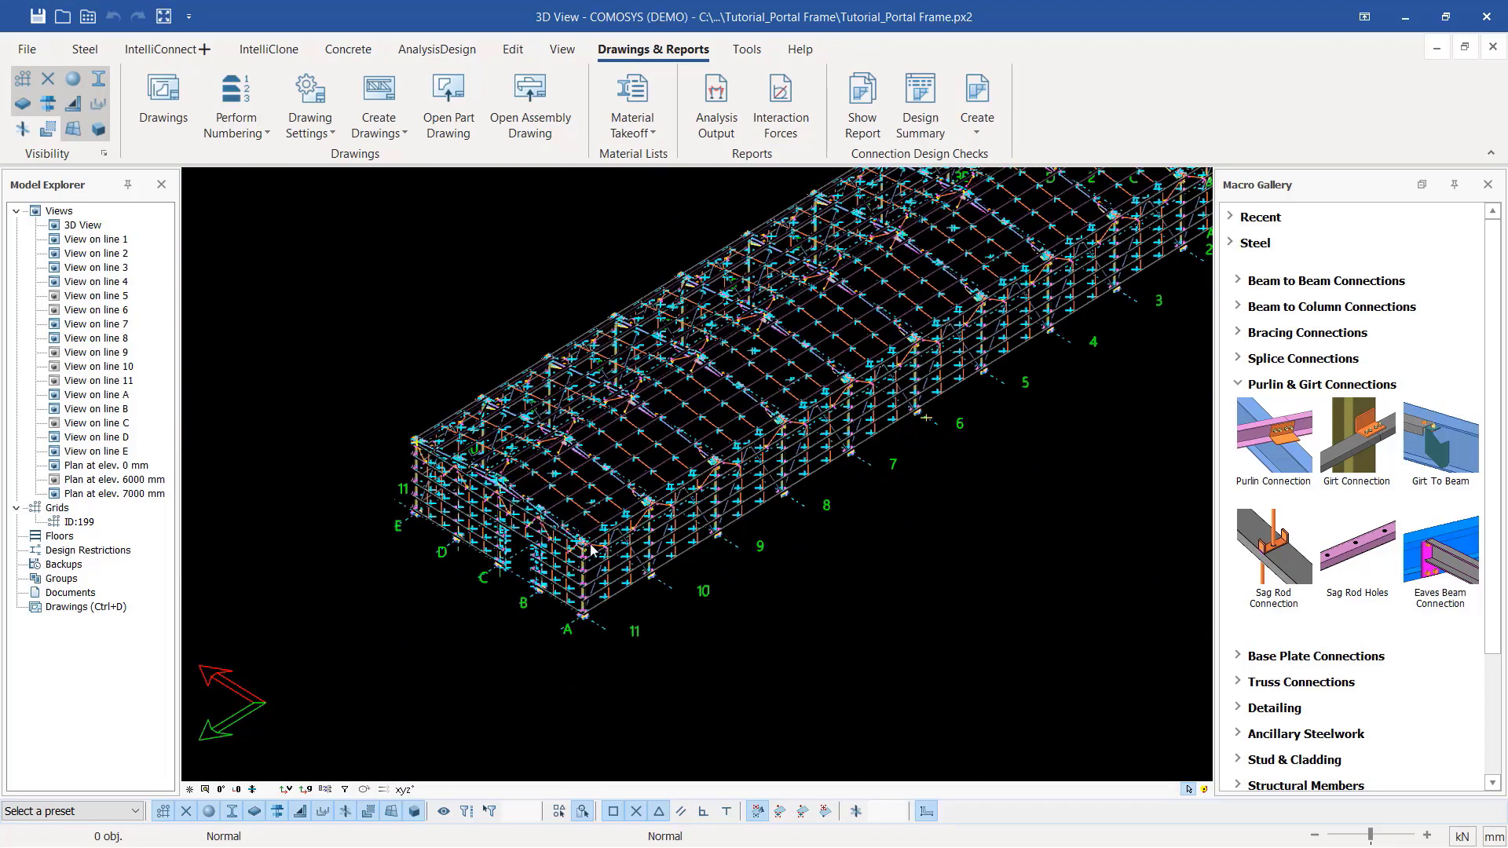
{"action": "scroll", "coordinate": [750, 397], "scroll_direction": "up", "scroll_amount": 3}
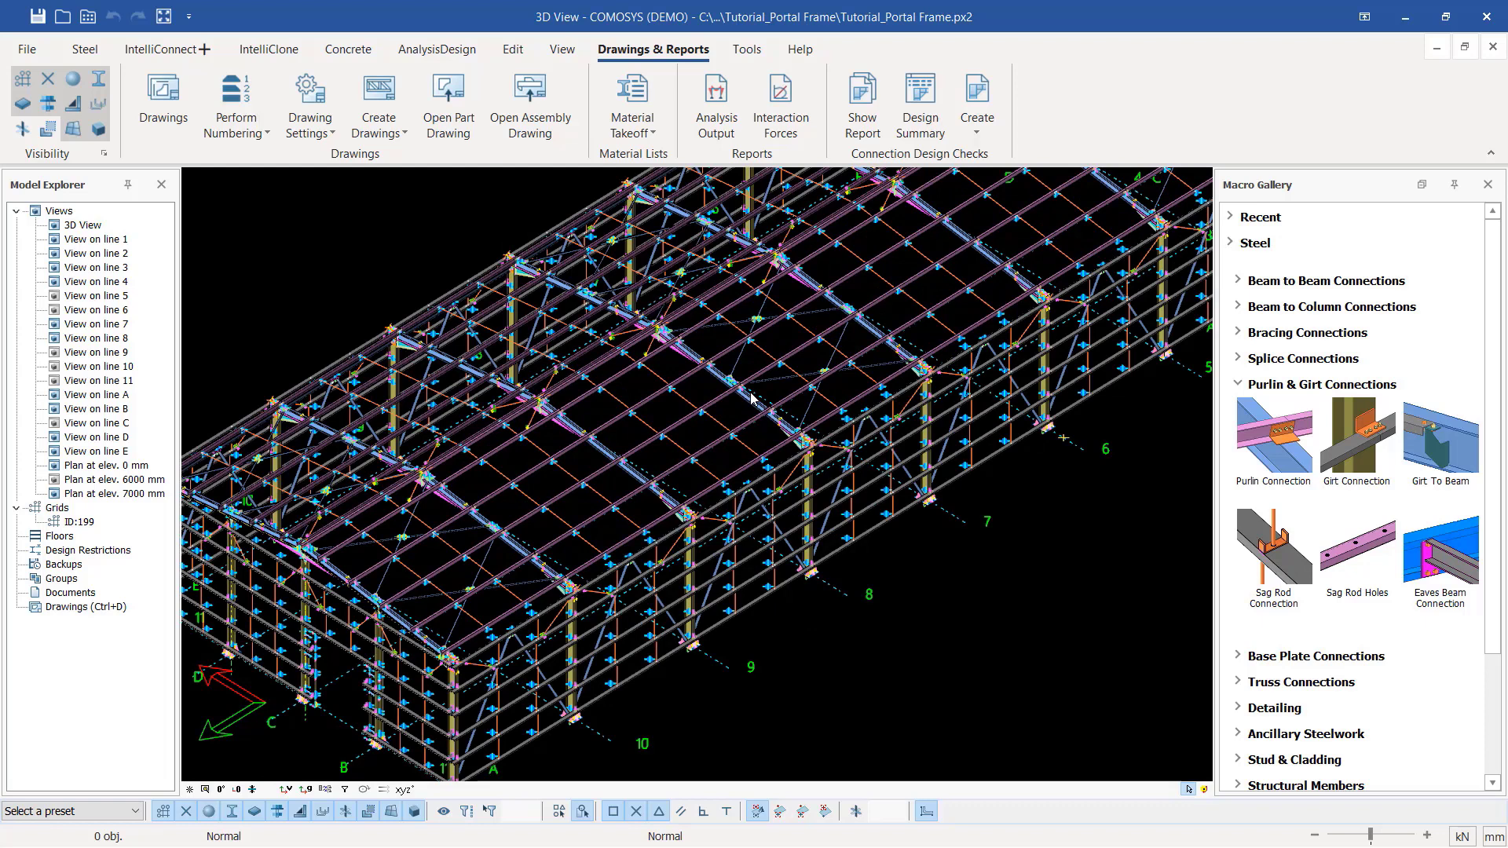
{"action": "left_click", "coordinate": [38, 17]}
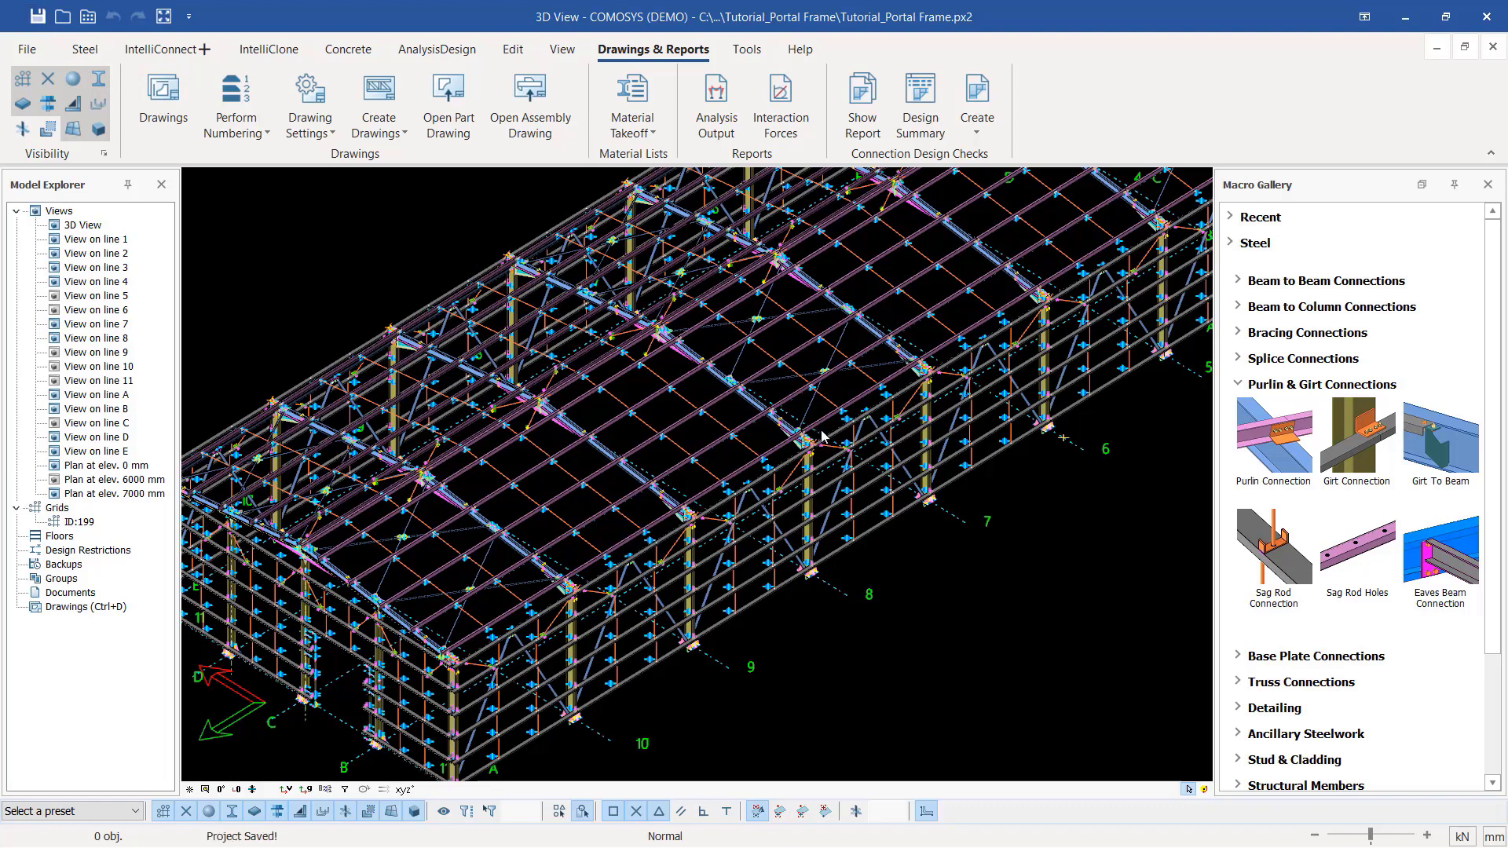